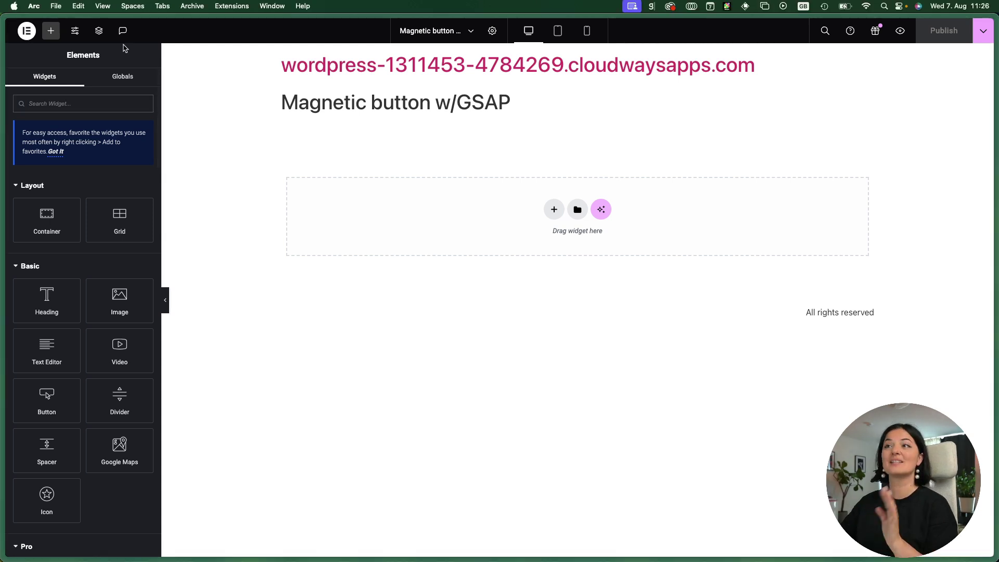
# Step: Hide the site logo, tagline and menu in the Hello Theme Header settings and save the site settings
pyautogui.click(75, 31)
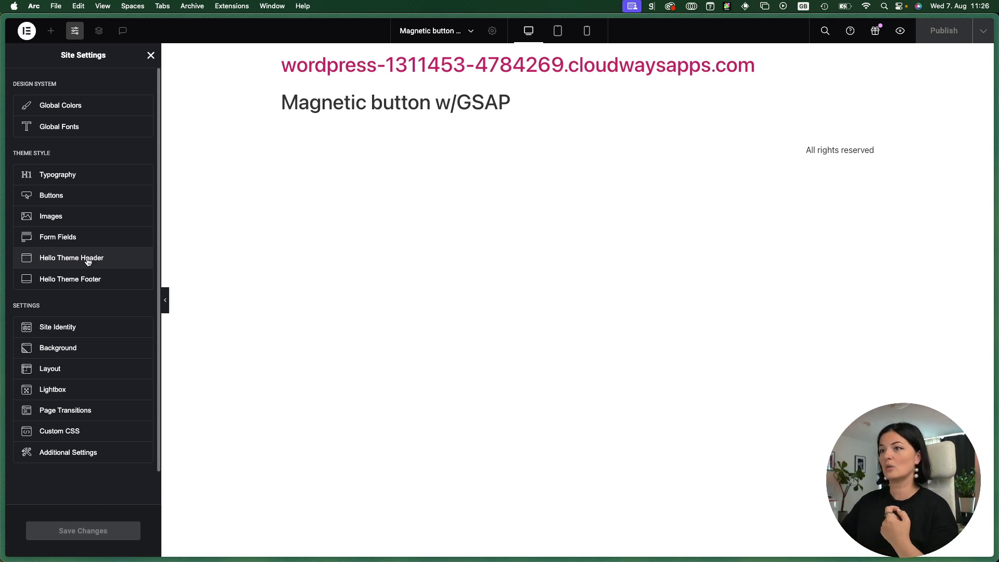
pyautogui.click(88, 262)
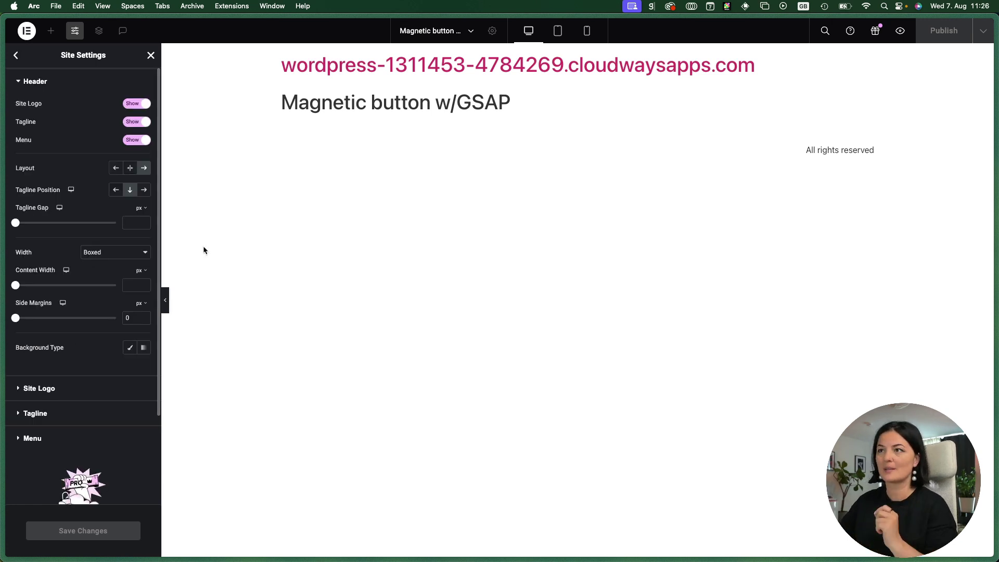
pyautogui.click(131, 105)
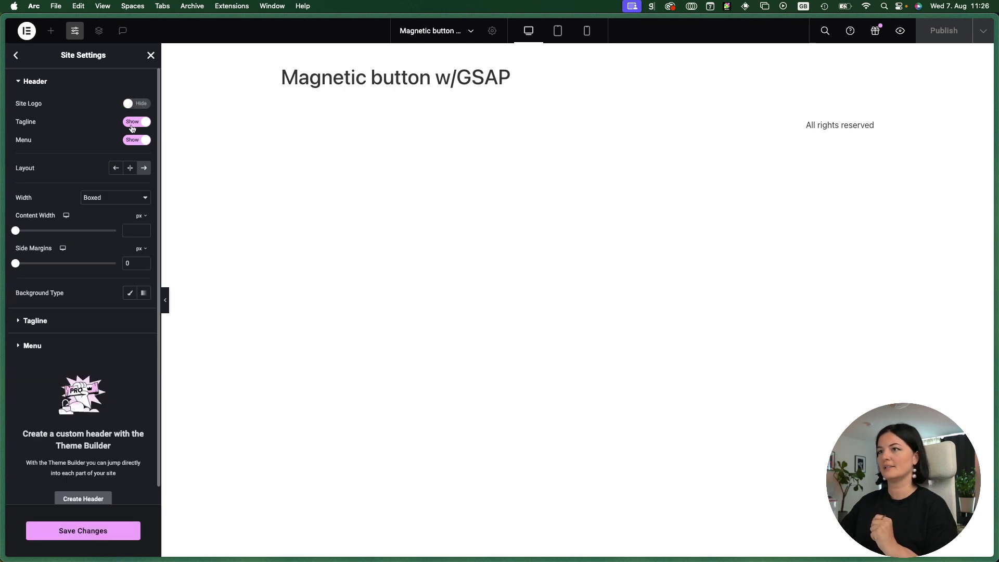
pyautogui.click(133, 122)
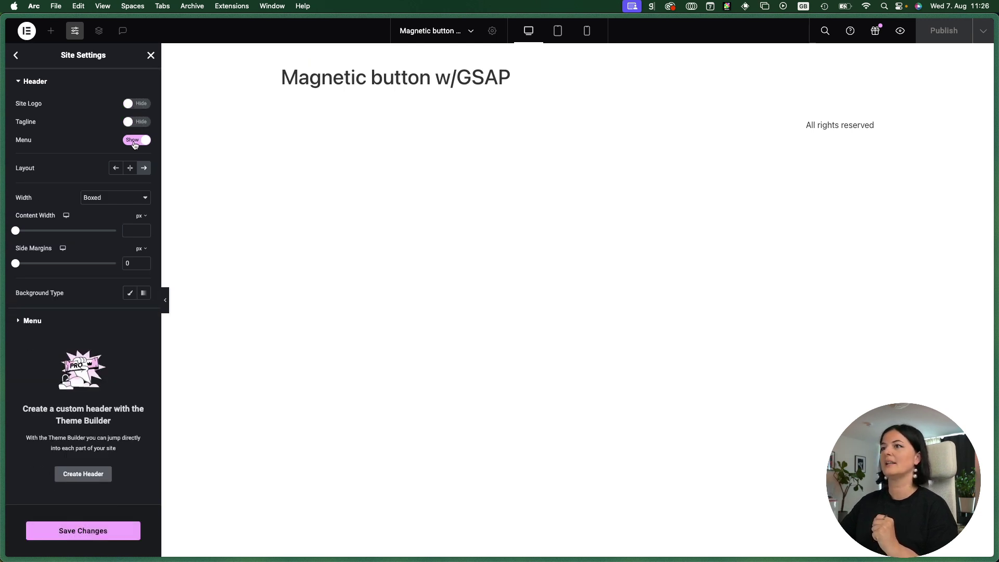
pyautogui.click(135, 142)
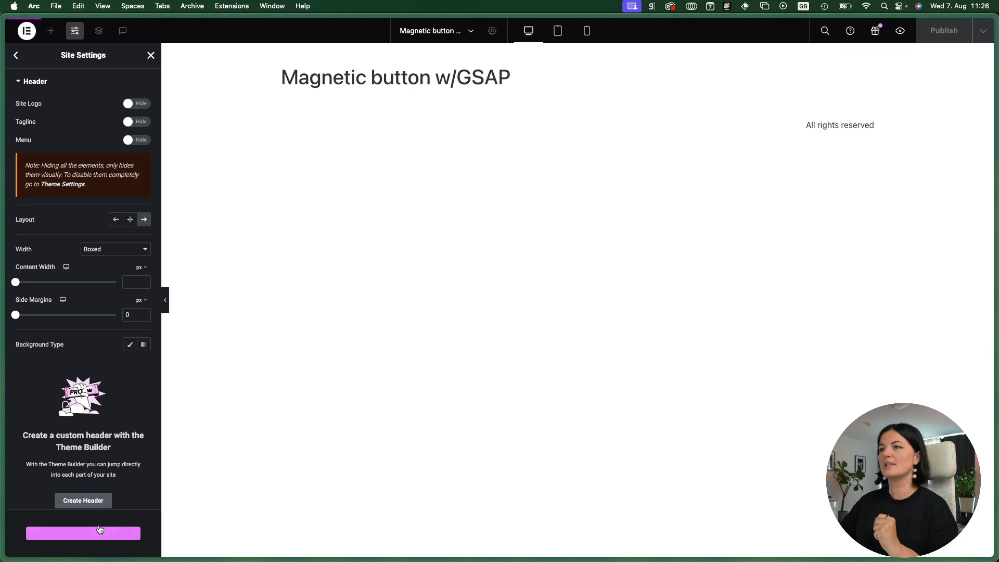
pyautogui.click(83, 531)
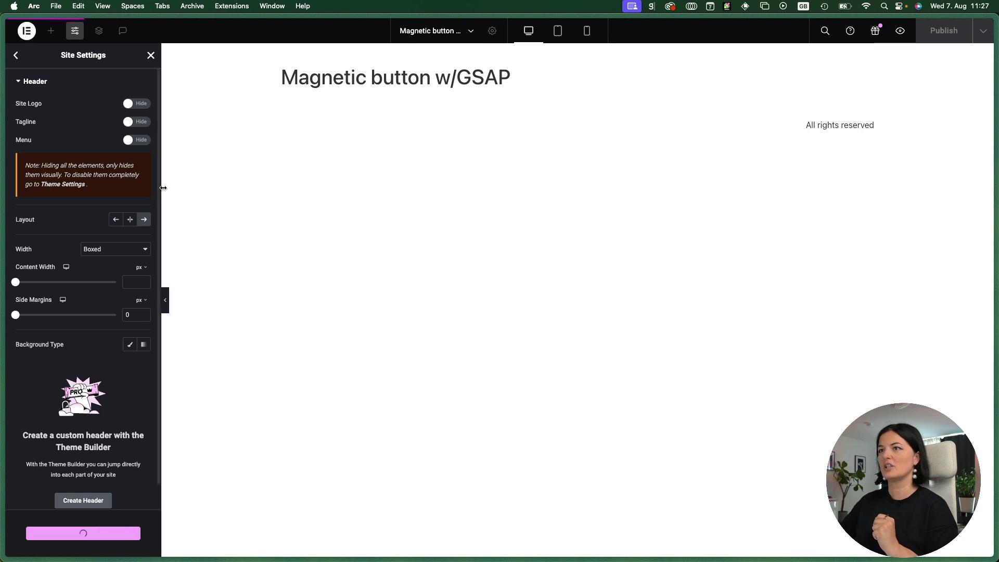
pyautogui.click(150, 55)
# Step: Hide the site logo, tagline, menu and copyright in the Hello Theme Footer settings and save the site settings
pyautogui.click(75, 31)
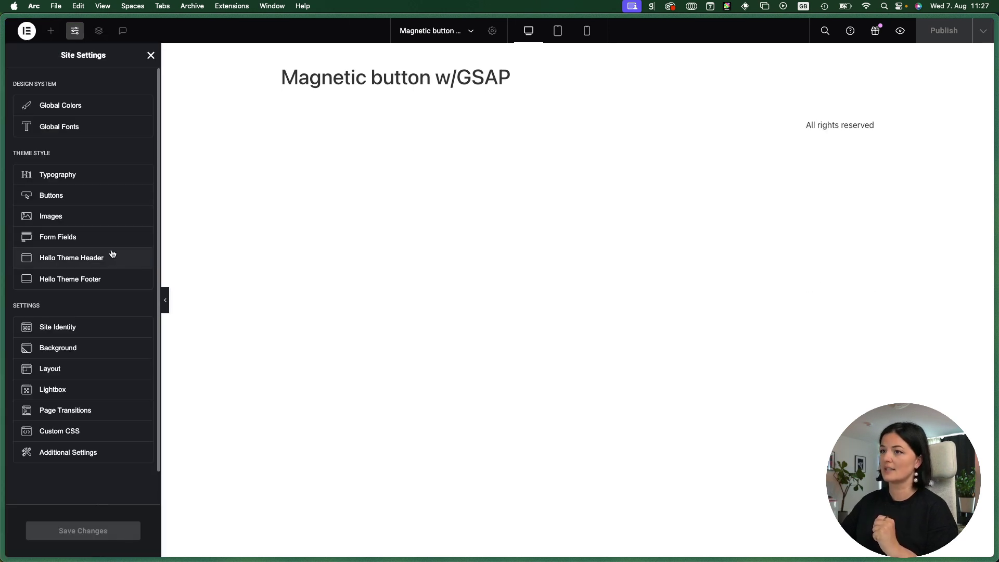
pyautogui.click(86, 283)
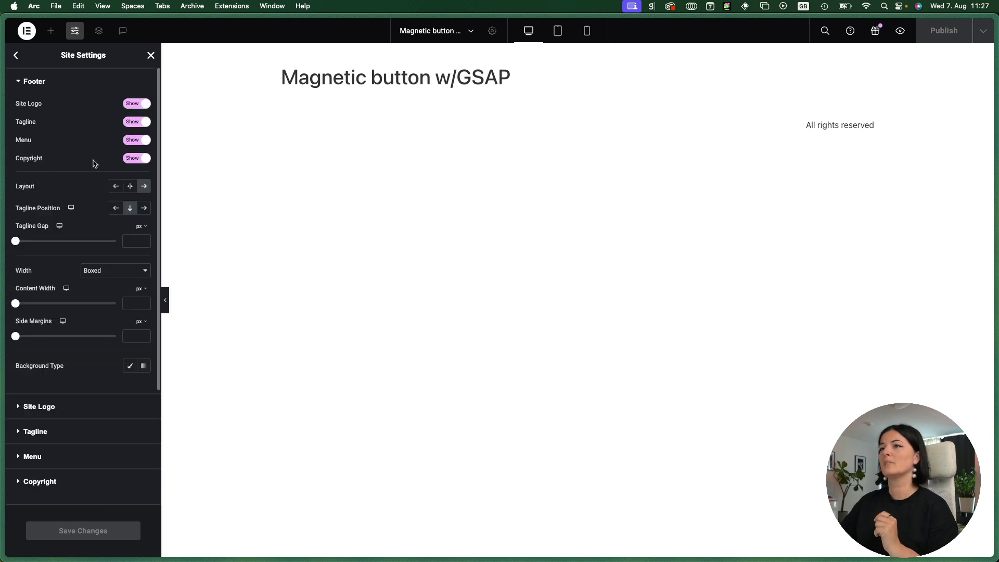
pyautogui.click(129, 104)
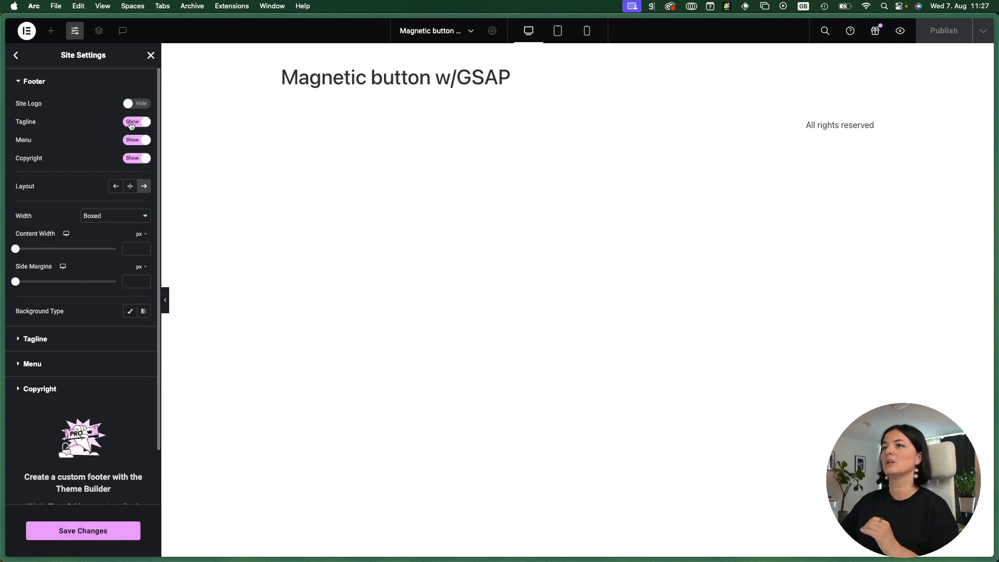
pyautogui.click(132, 123)
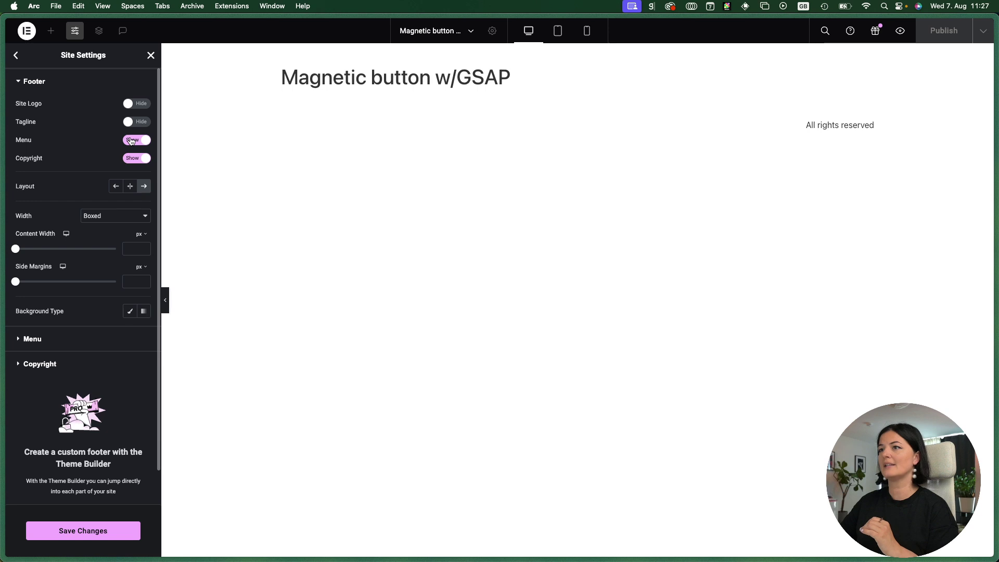
pyautogui.click(130, 141)
pyautogui.click(130, 158)
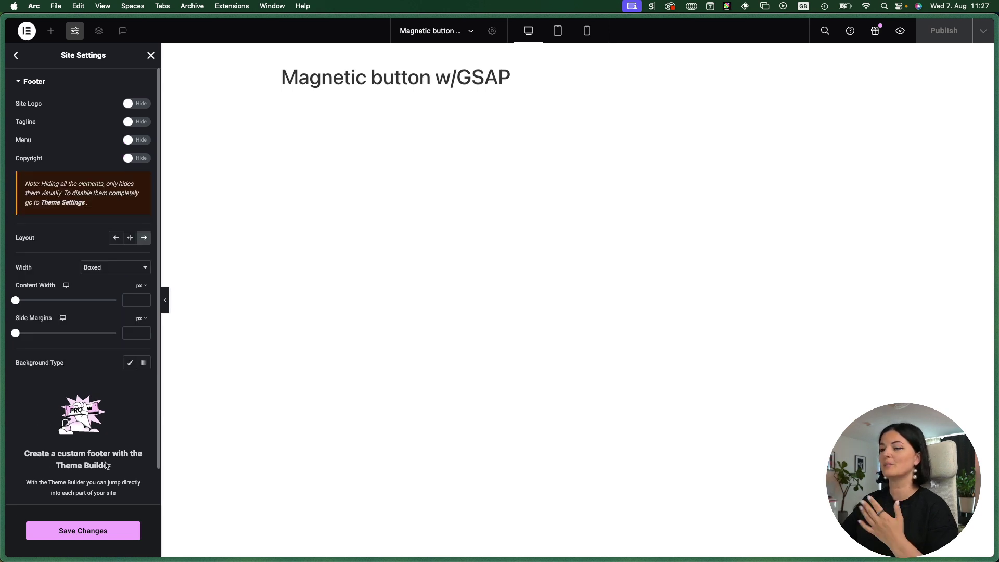
pyautogui.click(82, 533)
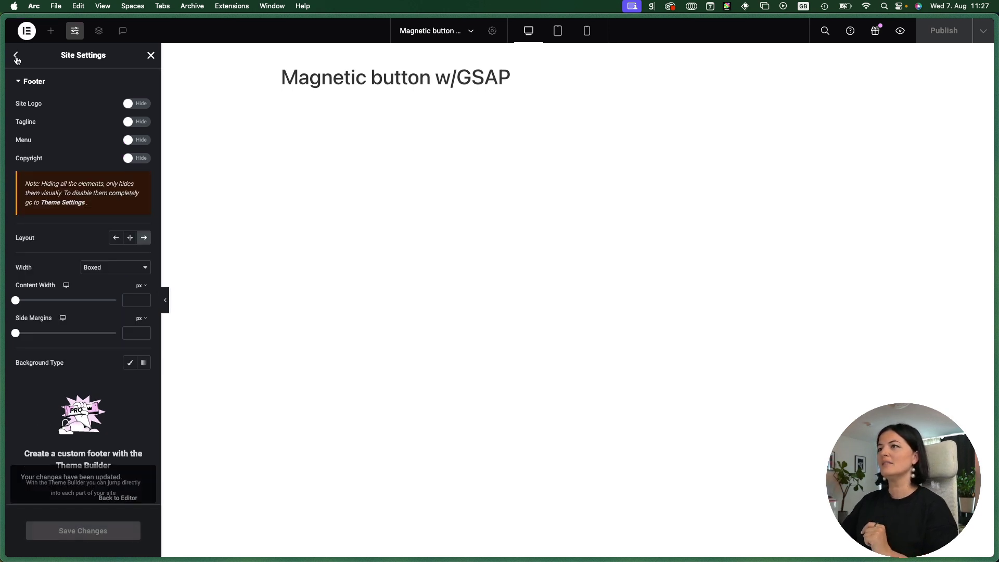
pyautogui.click(150, 55)
# Step: Hide the page title in the post settings and publish the page
pyautogui.click(492, 31)
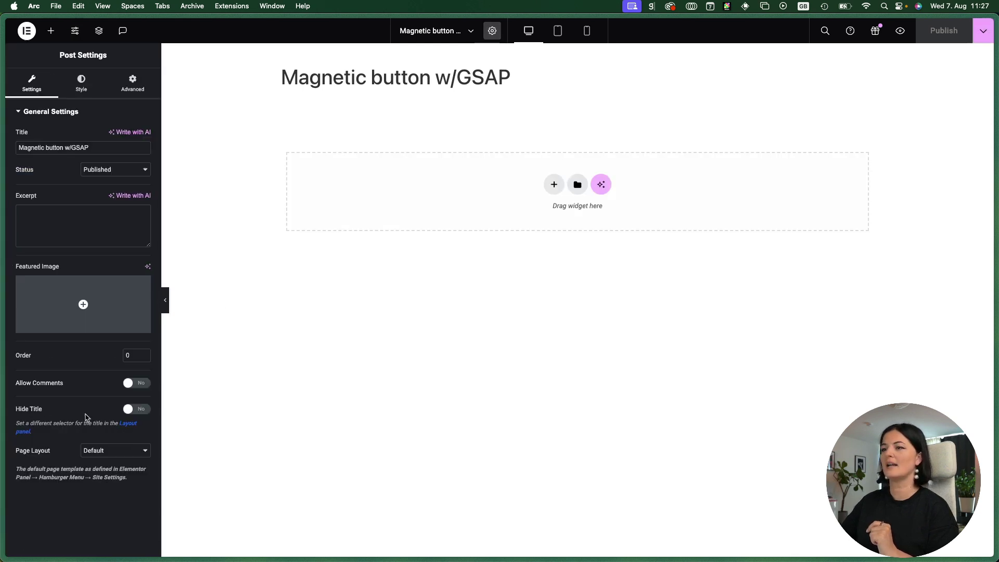
pyautogui.click(137, 410)
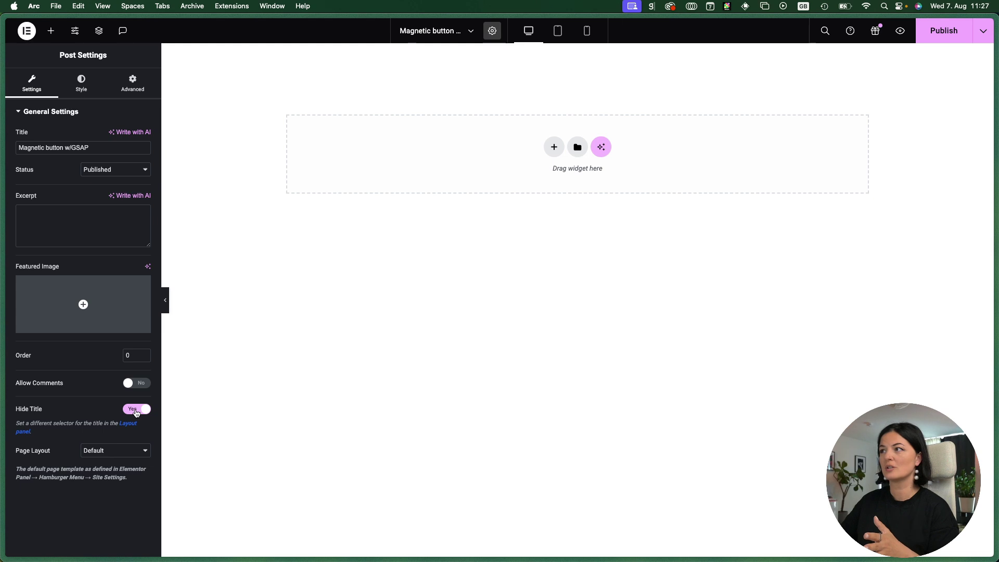
pyautogui.click(956, 28)
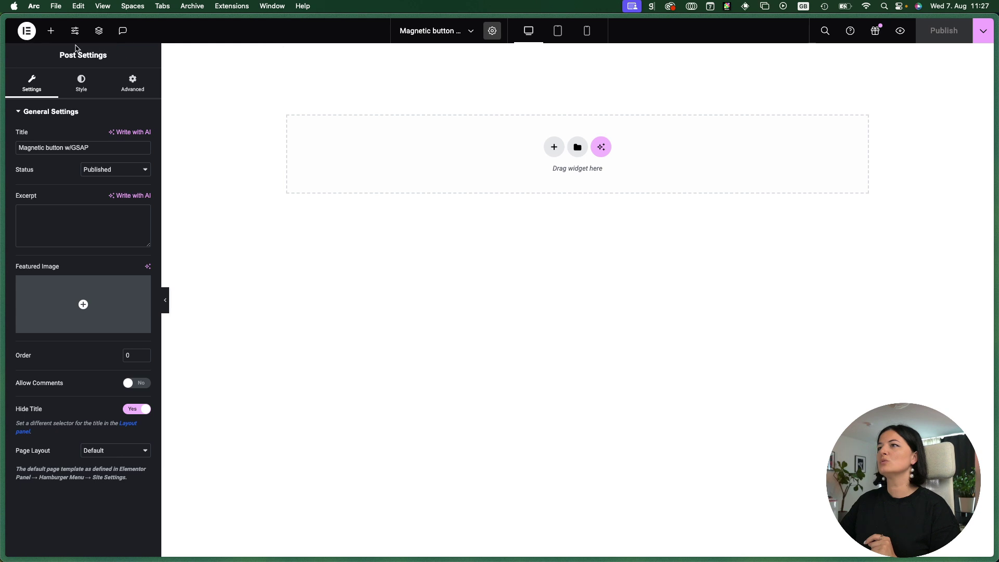
# Step: Set the site-wide background to the classic type with a black colour and save the site settings
pyautogui.click(76, 32)
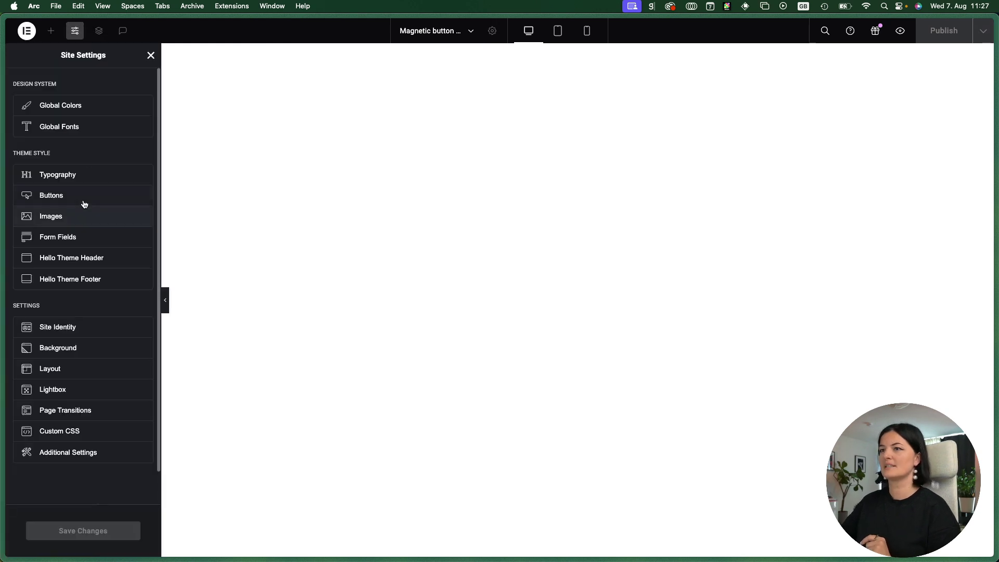
pyautogui.click(79, 349)
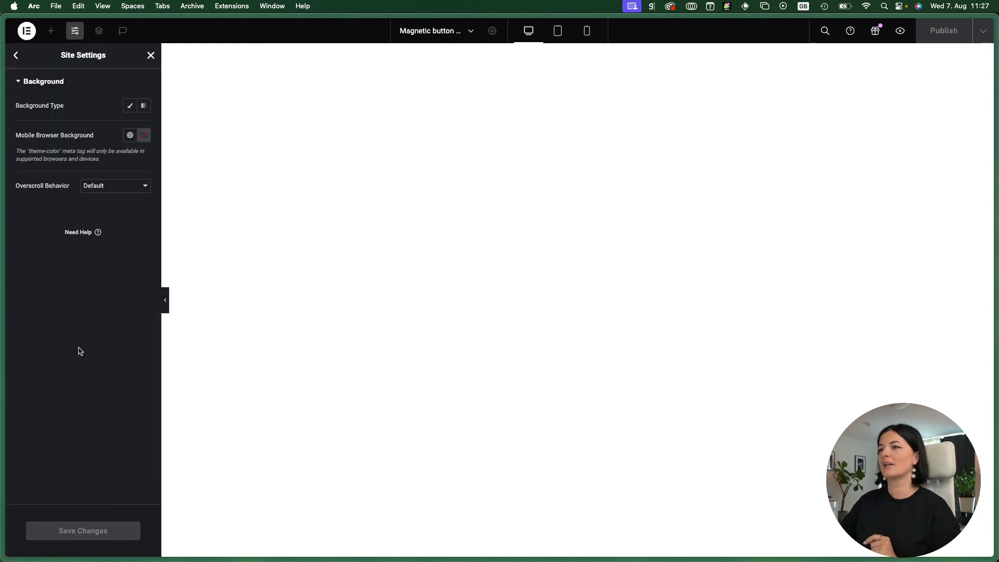
pyautogui.click(130, 107)
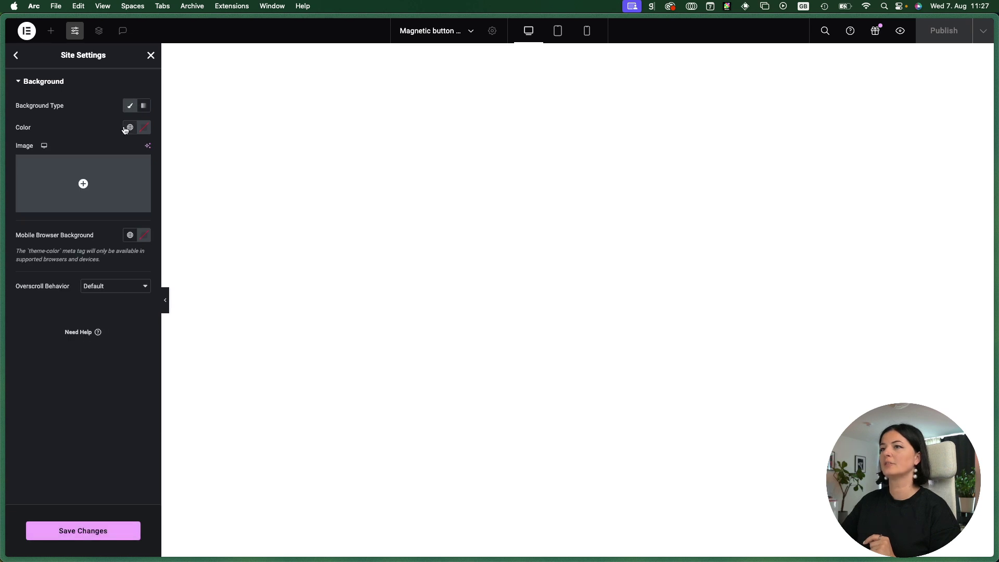
pyautogui.click(130, 127)
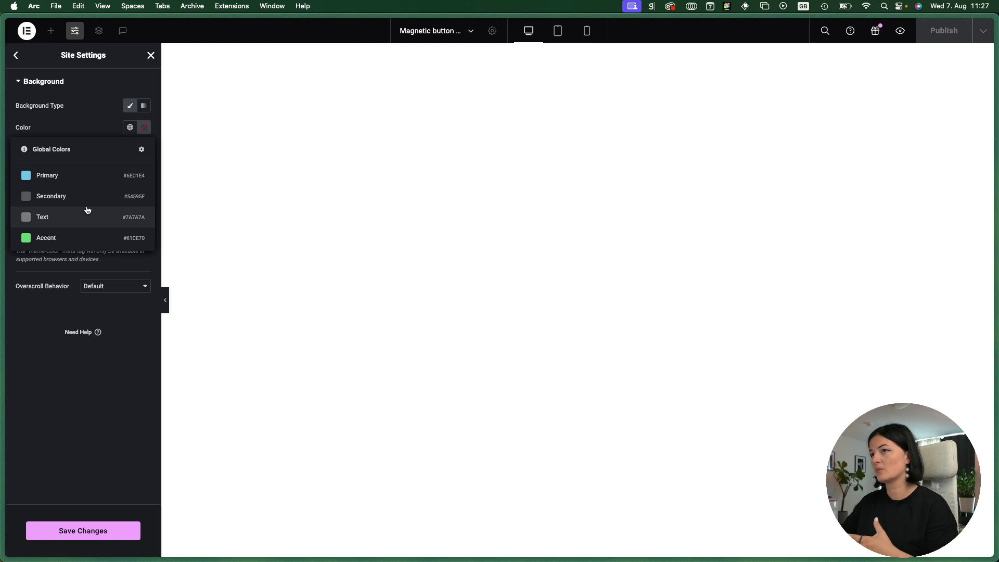
pyautogui.click(144, 127)
pyautogui.moveTo(143, 203); pyautogui.dragTo(109, 248)
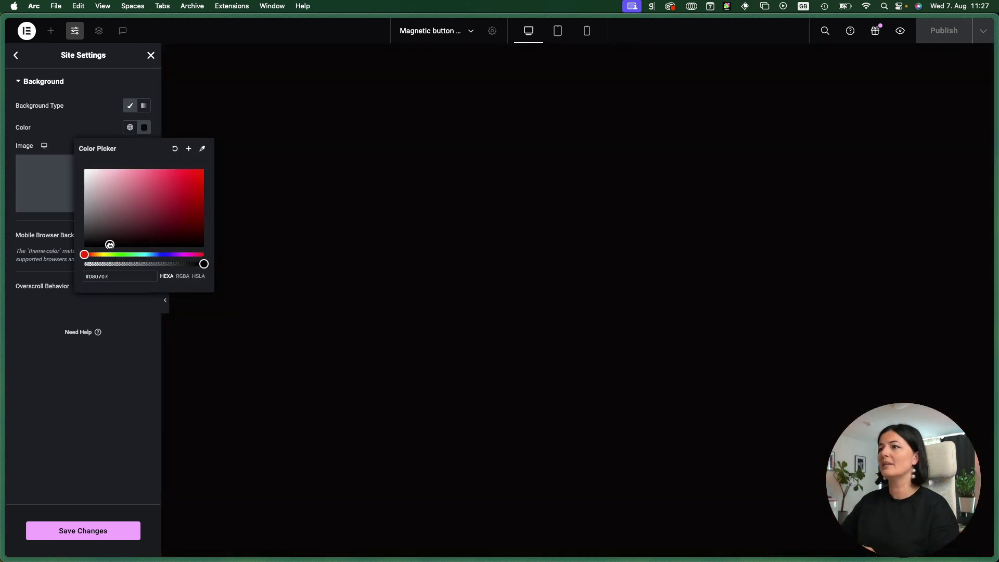
pyautogui.click(98, 531)
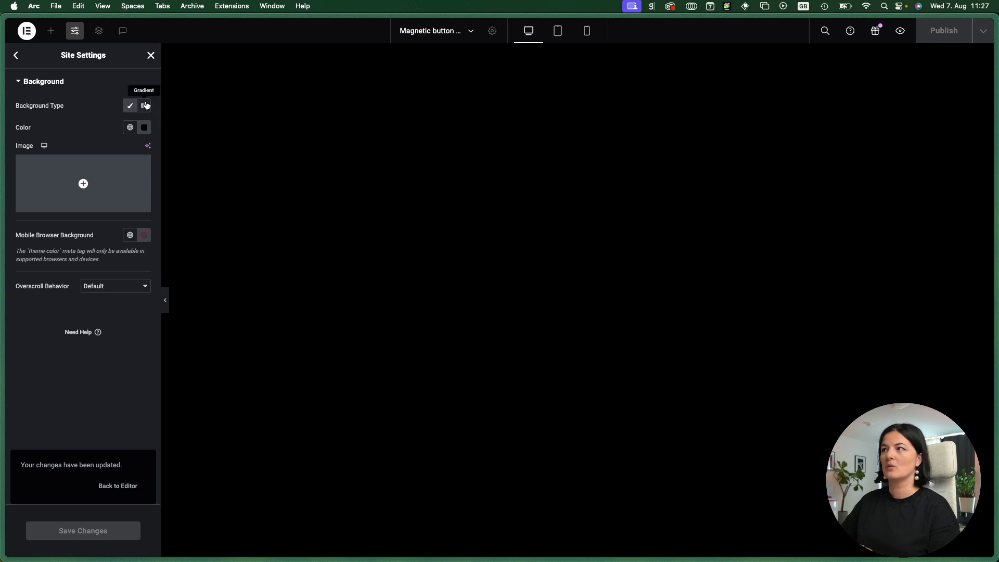
pyautogui.click(151, 56)
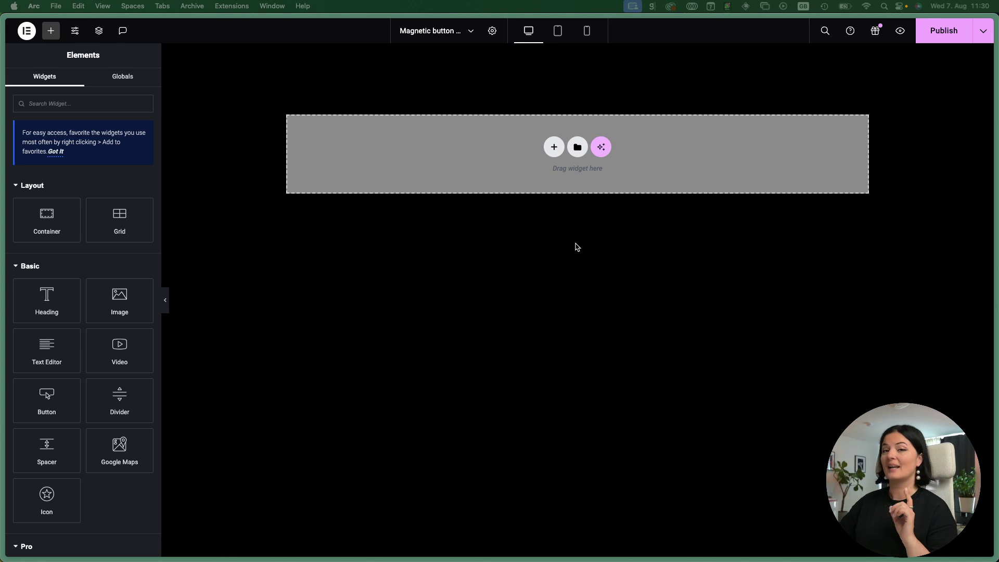
pyautogui.click(578, 148)
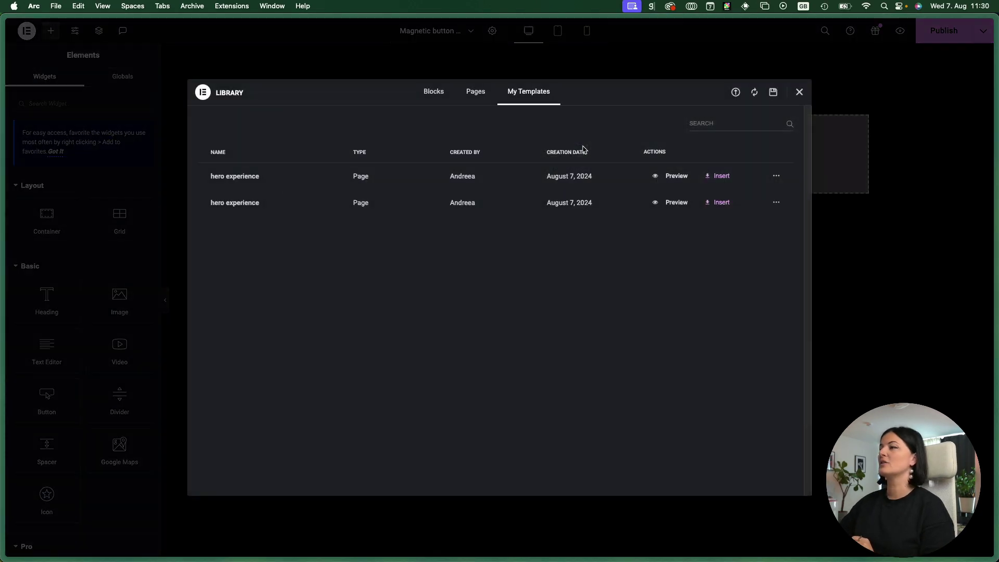
pyautogui.click(800, 92)
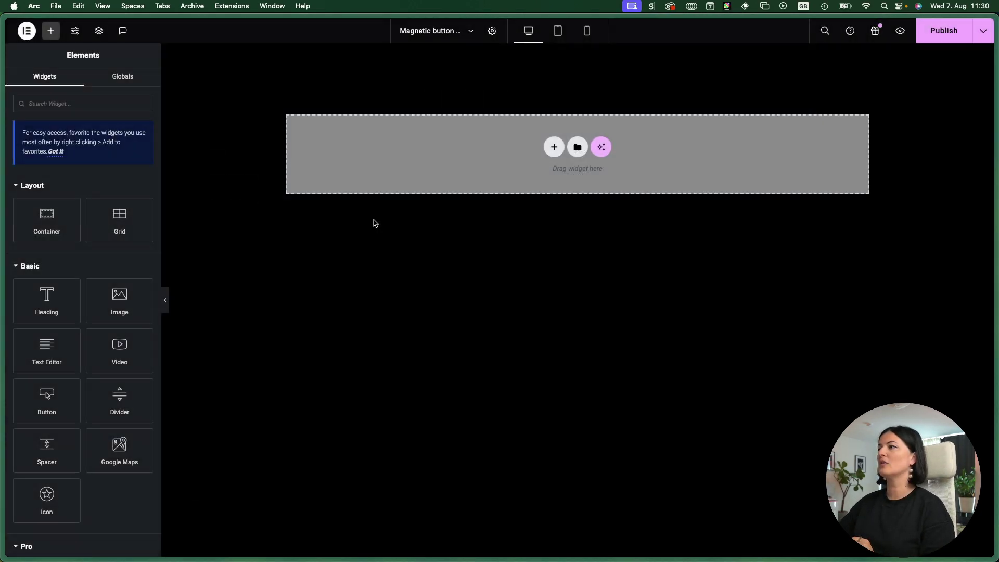
pyautogui.click(577, 148)
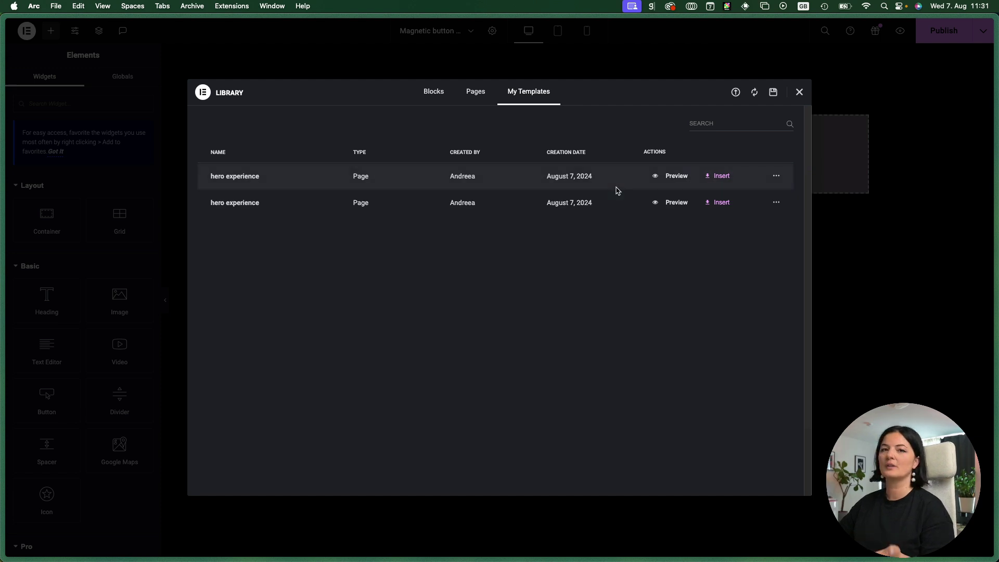
pyautogui.click(736, 94)
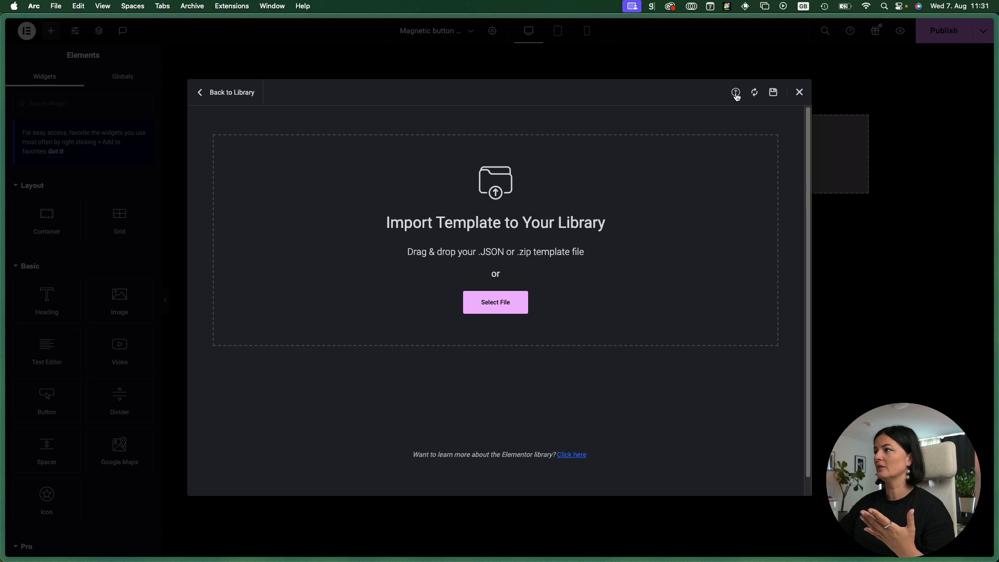
pyautogui.click(492, 306)
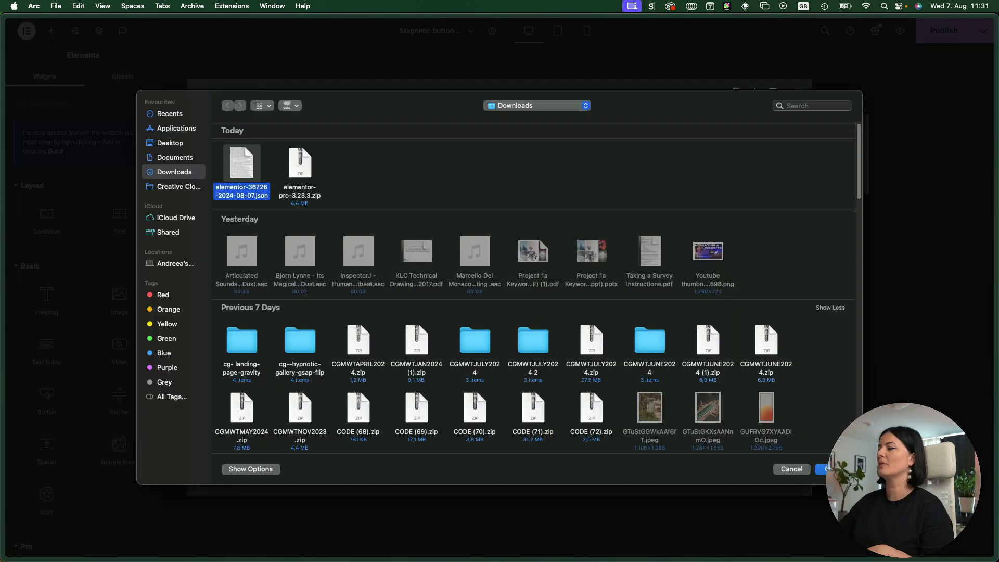
pyautogui.click(827, 469)
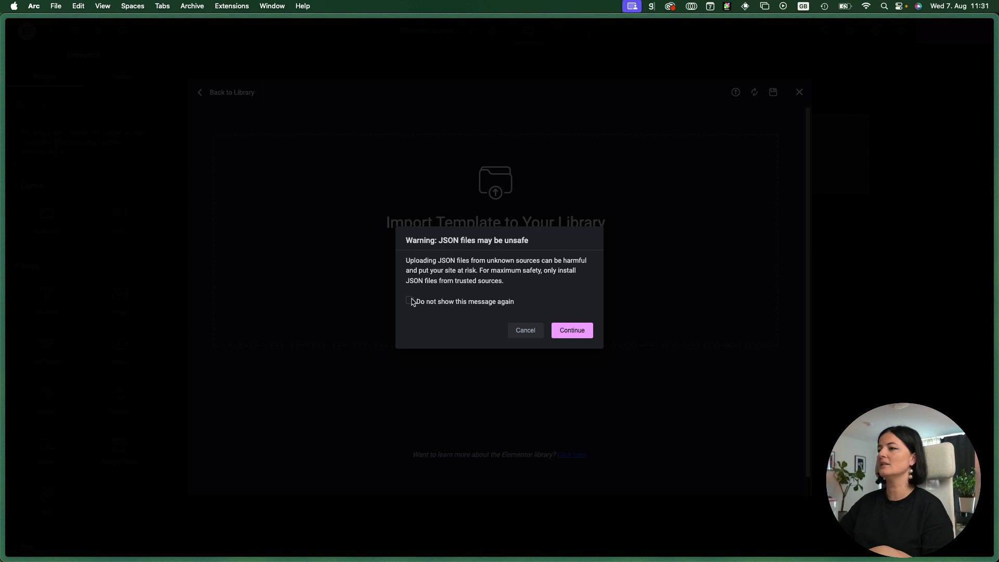
pyautogui.click(411, 302)
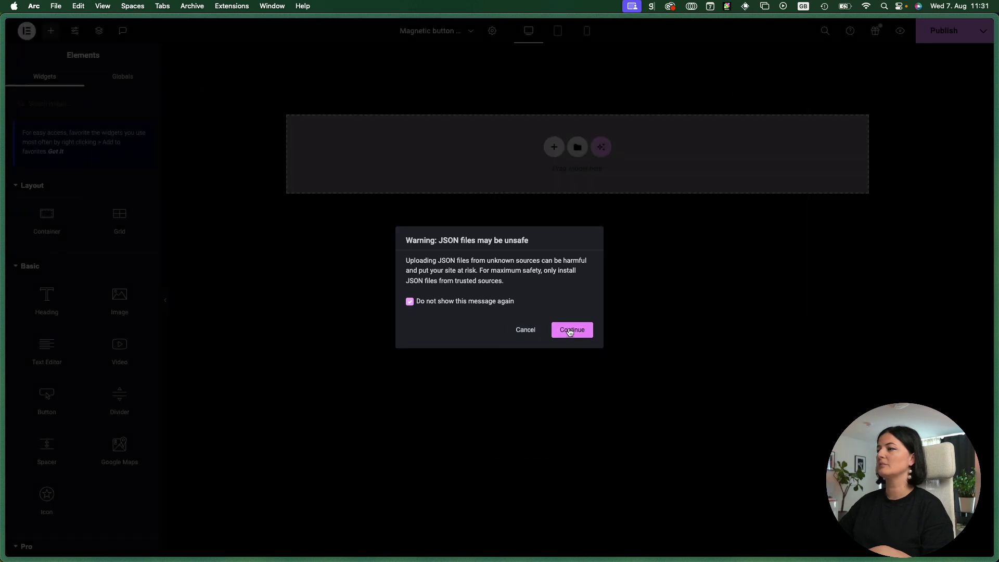
pyautogui.click(571, 330)
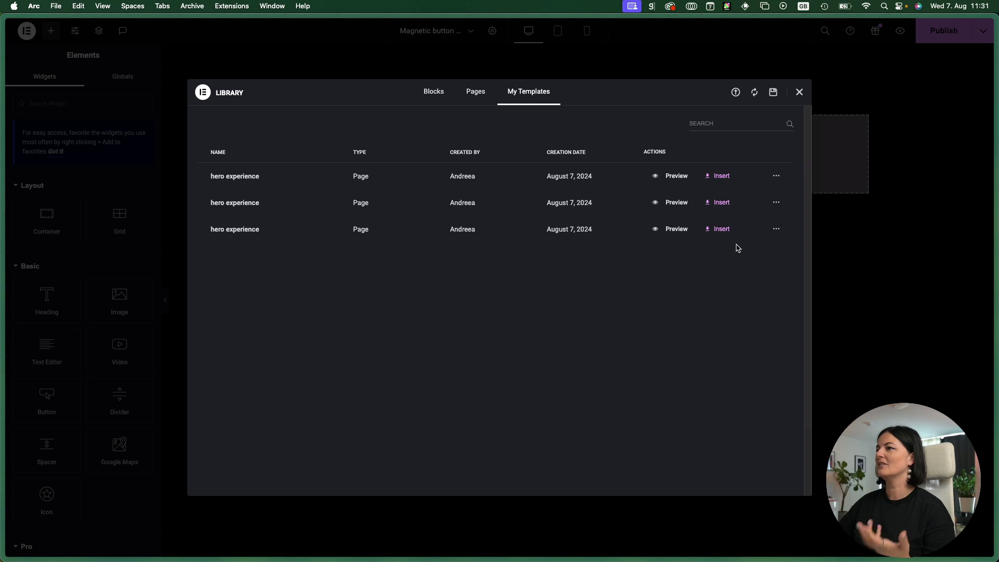
# Step: Insert the first "hero experience" template from the saved templates into the page
pyautogui.click(775, 178)
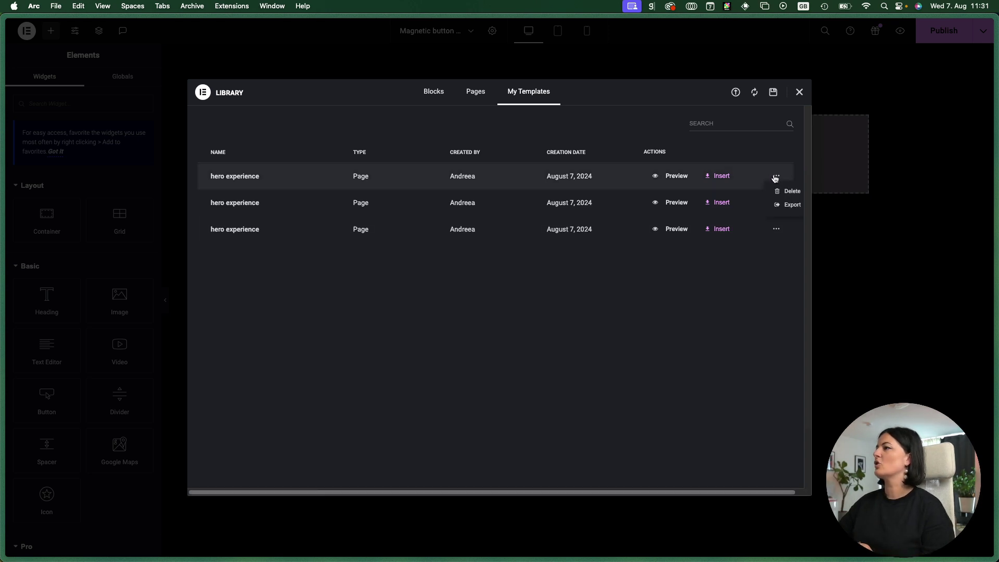
pyautogui.click(721, 176)
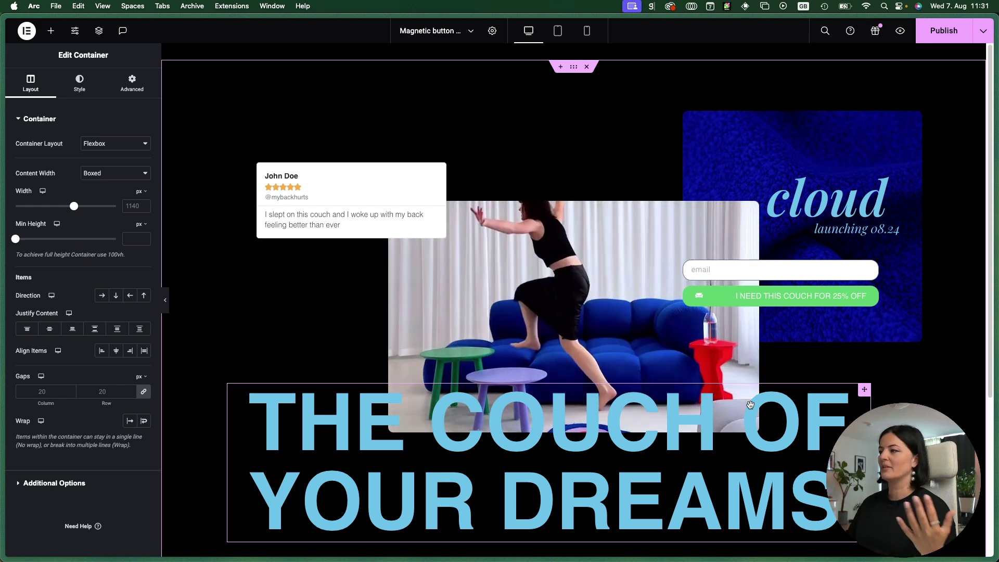
# Step: Change the text colour of the "THE COUCH OF YOUR DREAMS" heading to a light grey
pyautogui.click(79, 83)
pyautogui.click(577, 402)
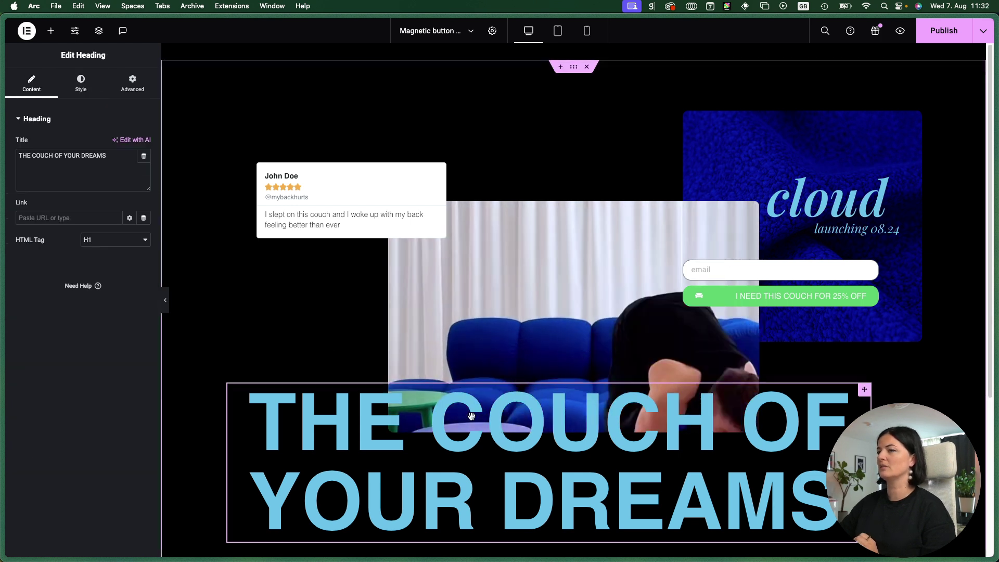
pyautogui.click(82, 89)
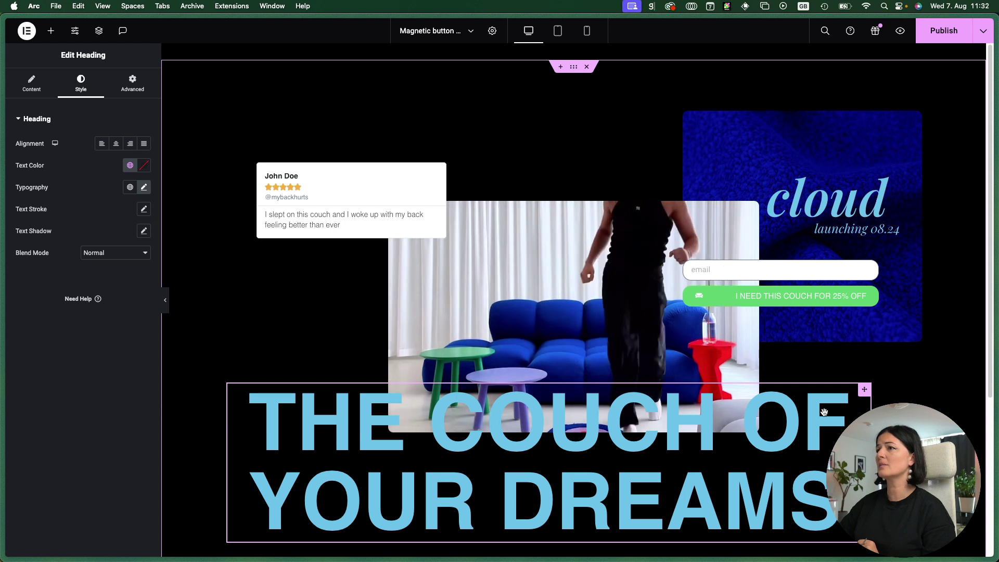
pyautogui.click(144, 165)
pyautogui.click(84, 216)
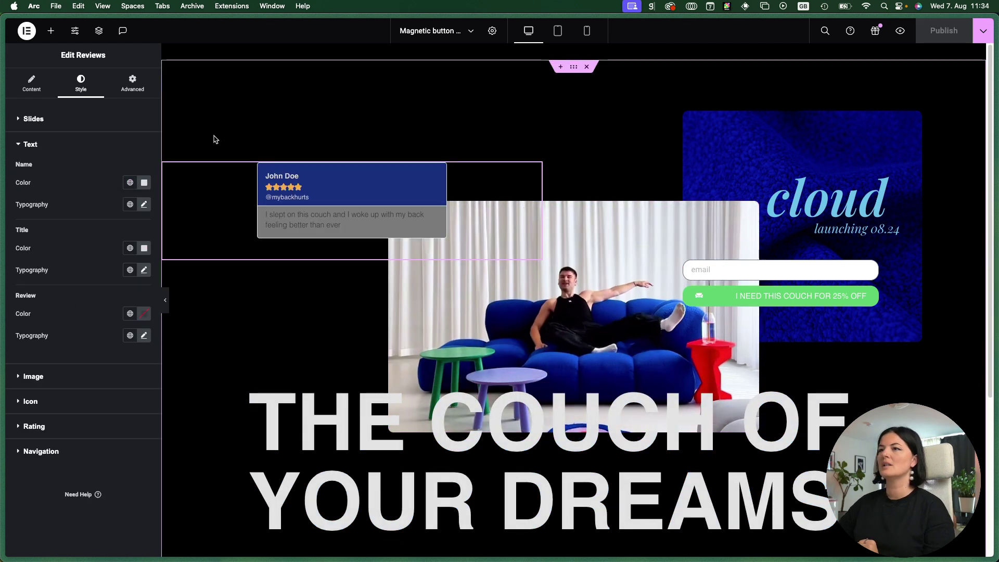
# Step: Add a Button widget to the hero section and set its position to Absolute
pyautogui.click(50, 31)
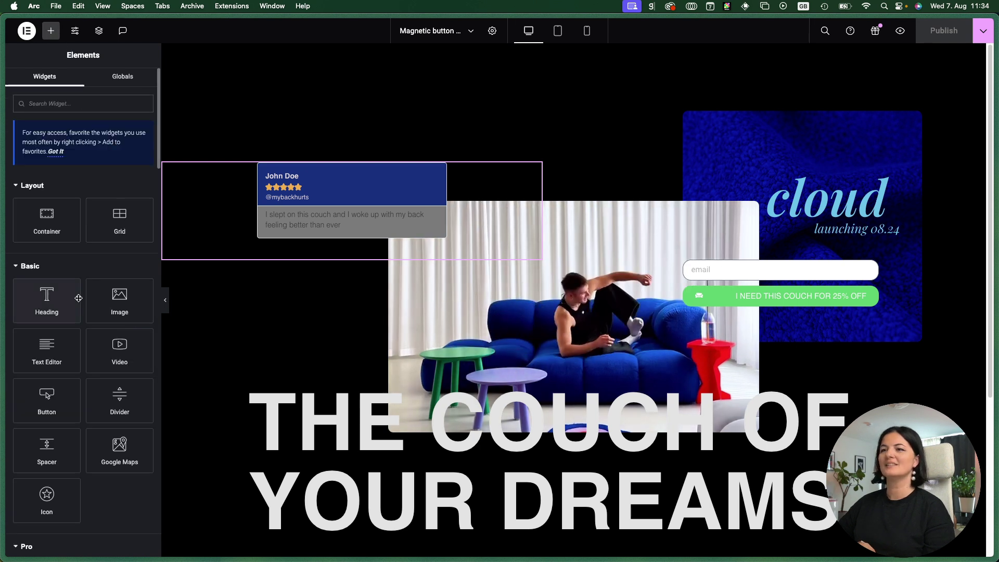
pyautogui.moveTo(49, 399); pyautogui.dragTo(749, 327)
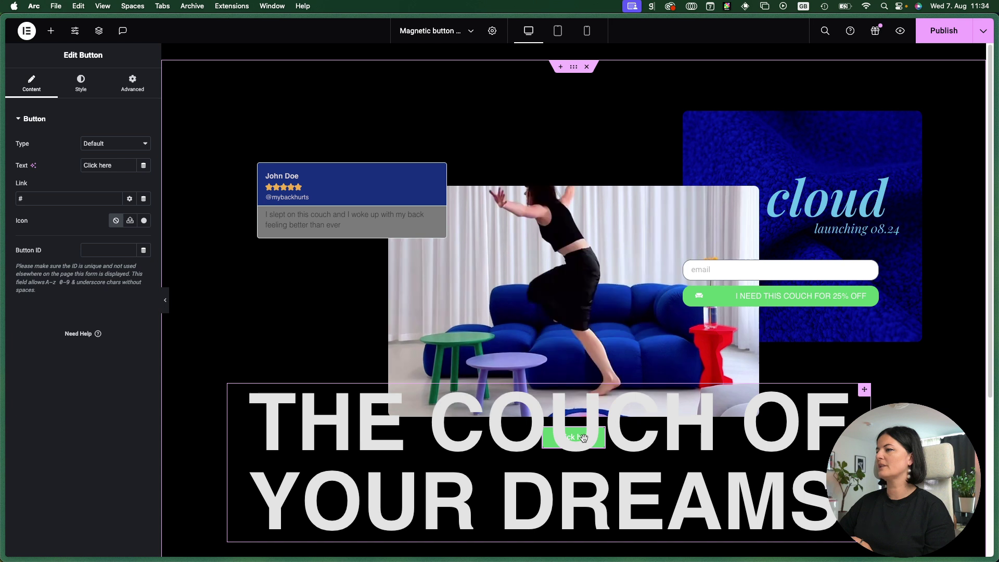
pyautogui.click(130, 88)
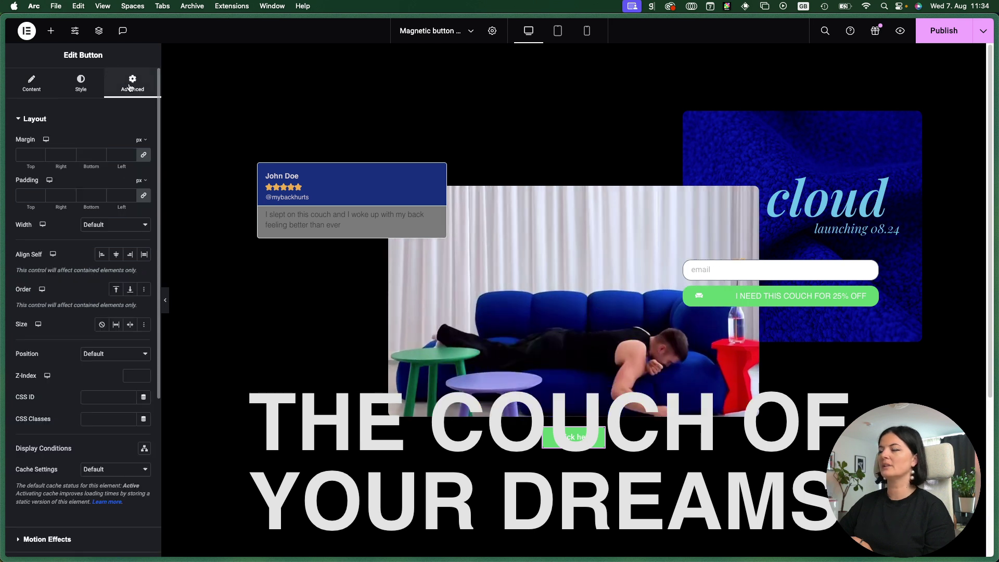
pyautogui.click(114, 354)
pyautogui.click(97, 363)
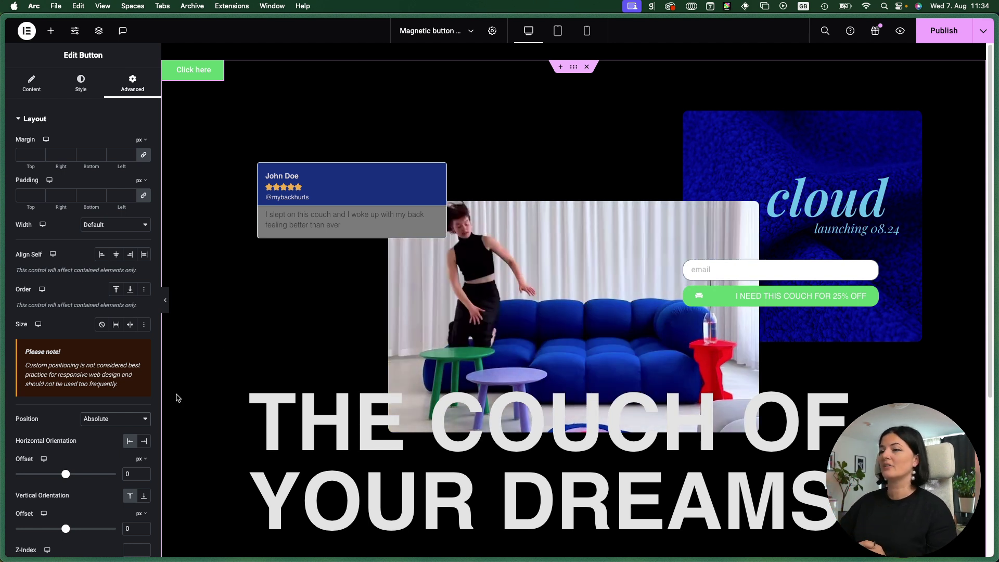
# Step: Orient the button from its container's right edge with offsets of about 517 px horizontally and 207 px vertically
pyautogui.click(144, 442)
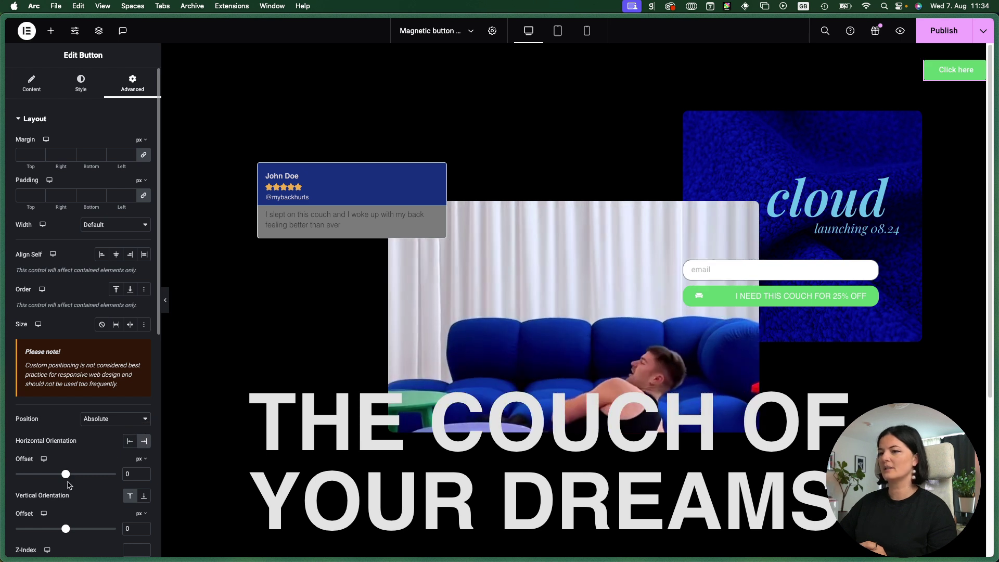
pyautogui.moveTo(65, 528); pyautogui.dragTo(77, 530)
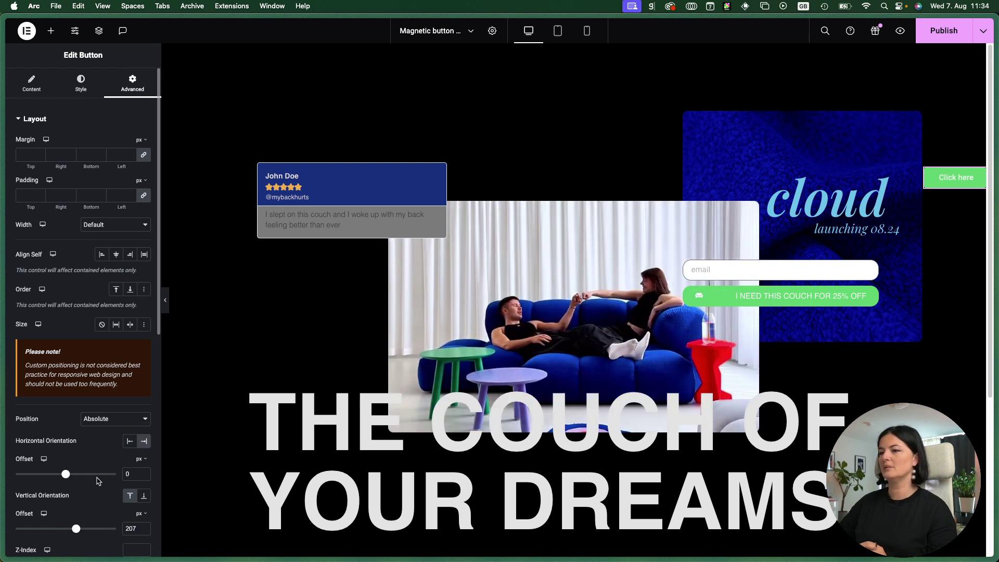
pyautogui.moveTo(66, 474); pyautogui.dragTo(91, 476)
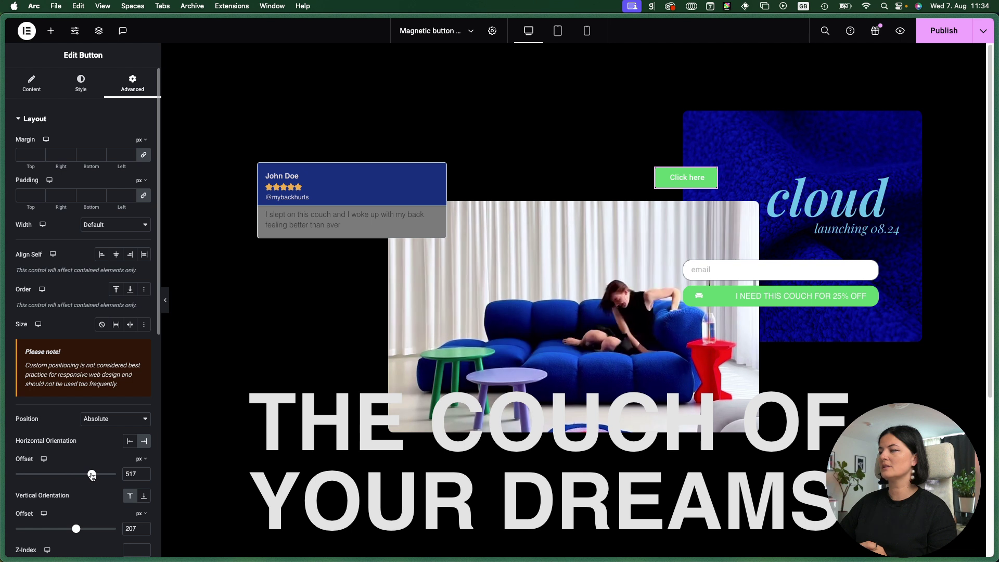
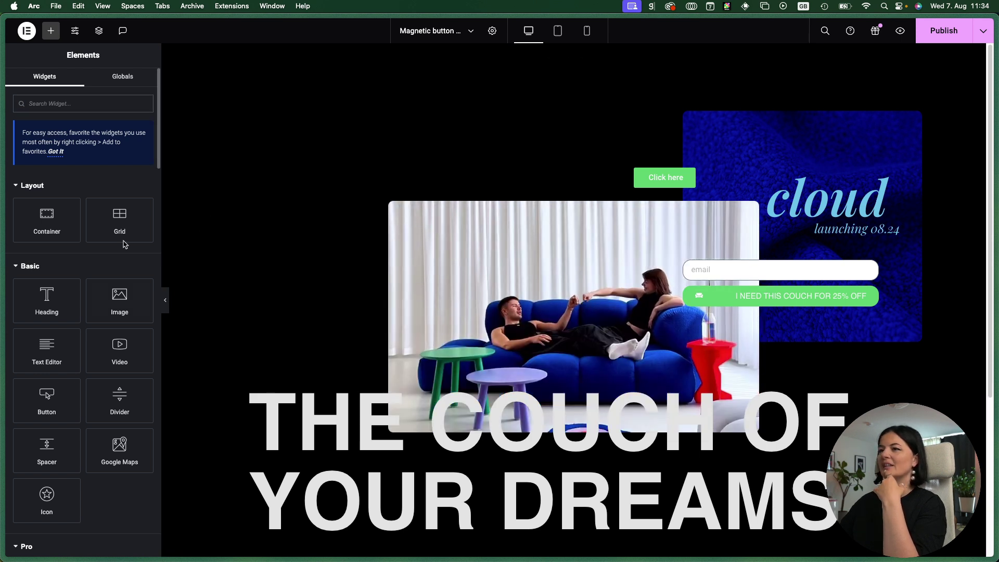
# Step: Orient the button from its container's left edge with offsets of about 424 px horizontally and 268 px vertically
pyautogui.click(679, 176)
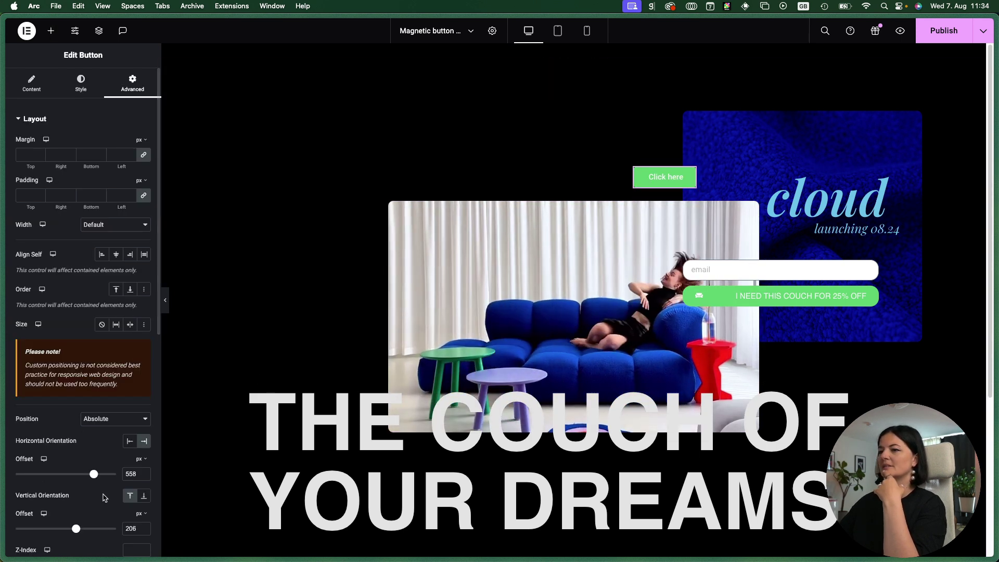
pyautogui.click(130, 441)
pyautogui.moveTo(66, 475); pyautogui.dragTo(87, 474)
pyautogui.moveTo(76, 529); pyautogui.dragTo(80, 530)
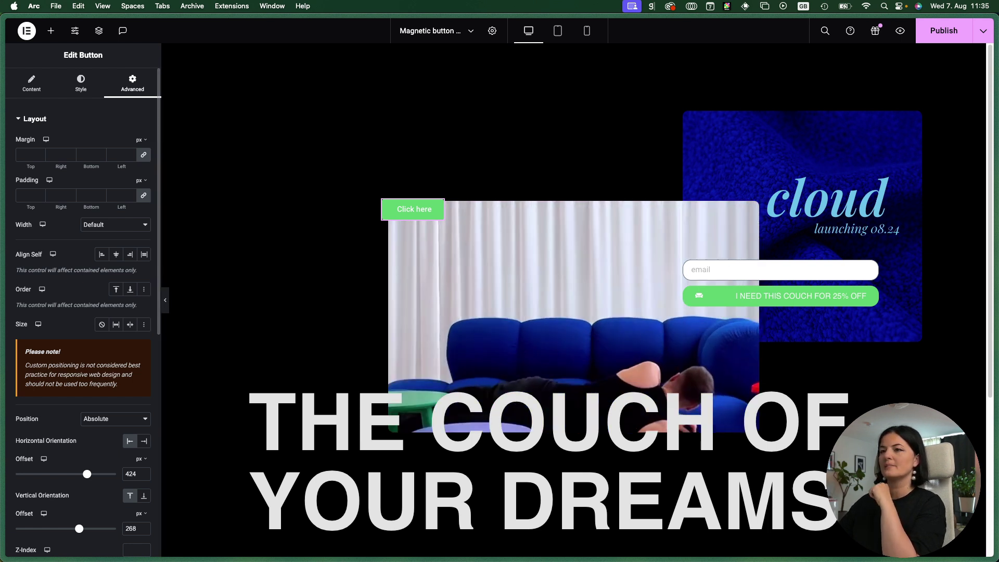
# Step: Assign the CSS class magnetic-button to the button
pyautogui.moveTo(2, 364)
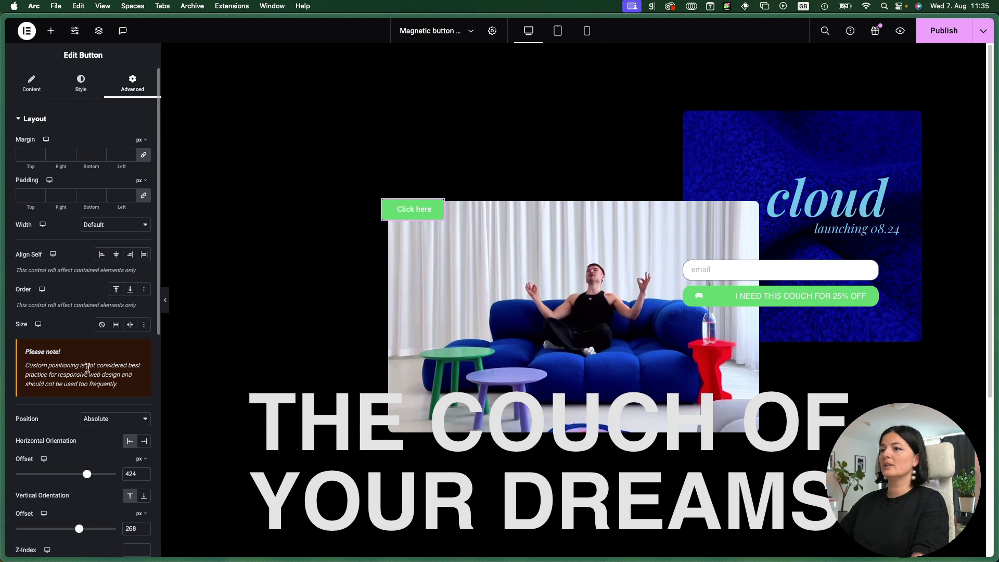
pyautogui.scroll(-8, 87, 368)
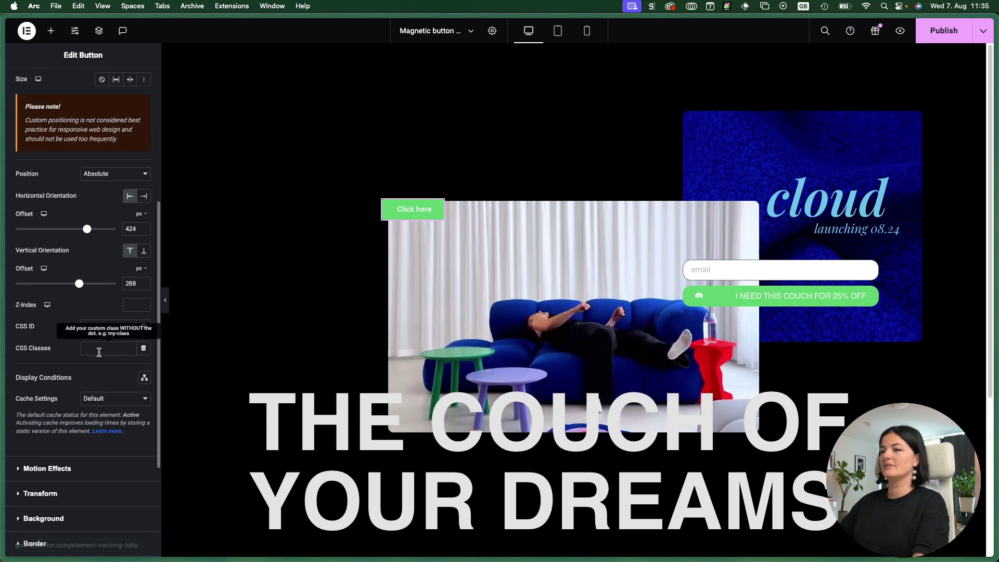
pyautogui.click(99, 352)
pyautogui.write('magnetic-button')
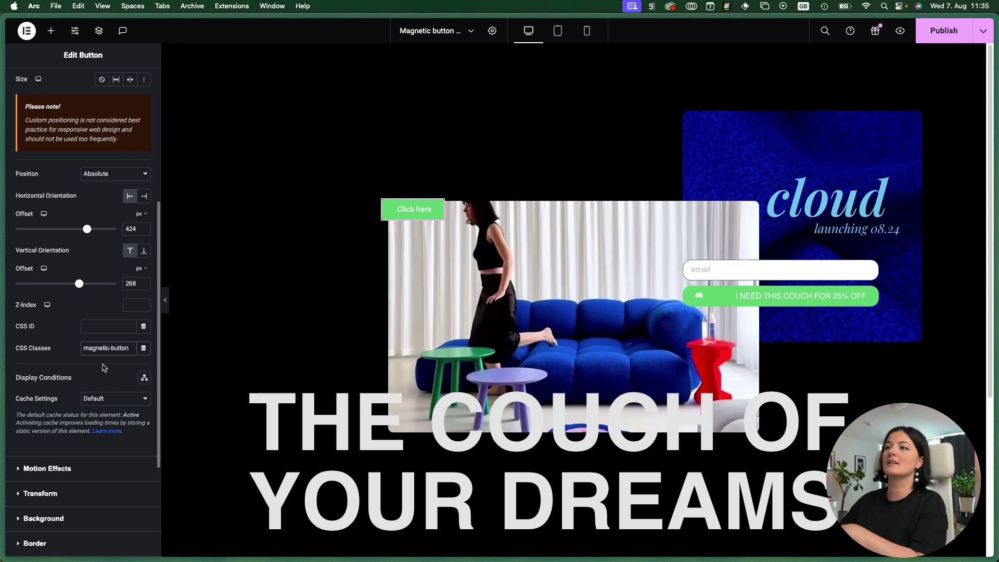
# Step: Make the button's normal background colour fully transparent by reducing its opacity to zero
pyautogui.scroll(5, 91, 234)
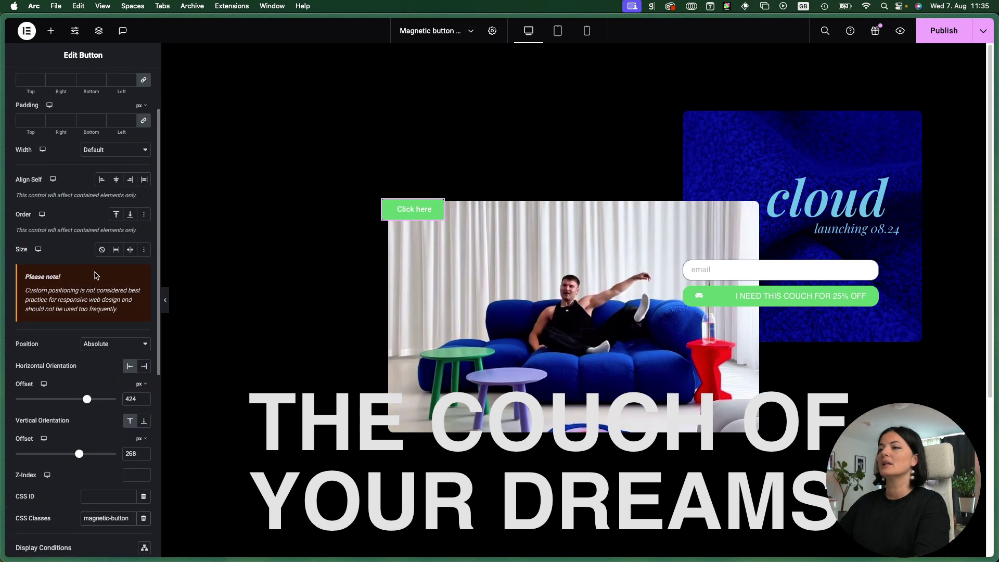
pyautogui.click(81, 86)
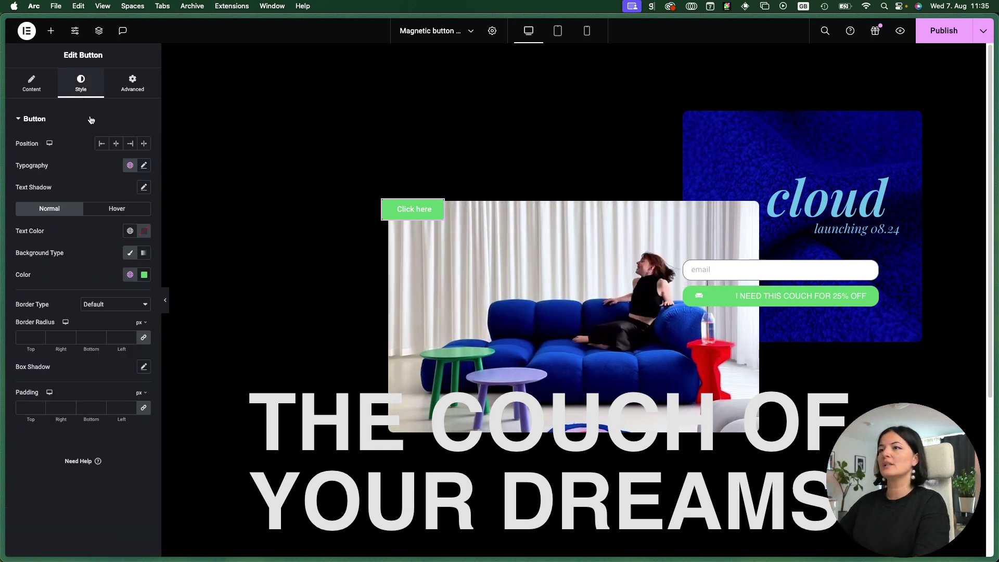
pyautogui.click(145, 275)
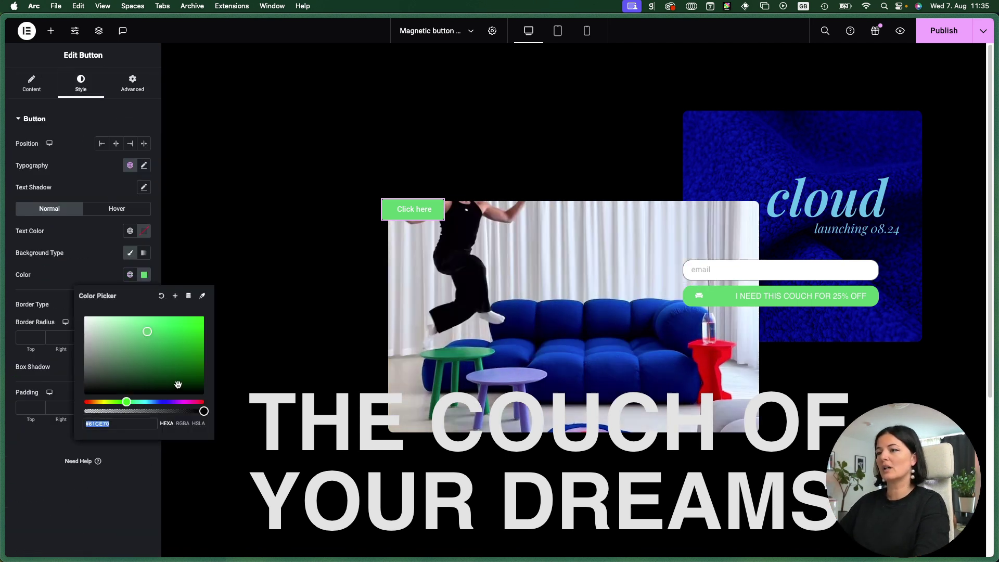
pyautogui.moveTo(202, 412); pyautogui.dragTo(84, 412)
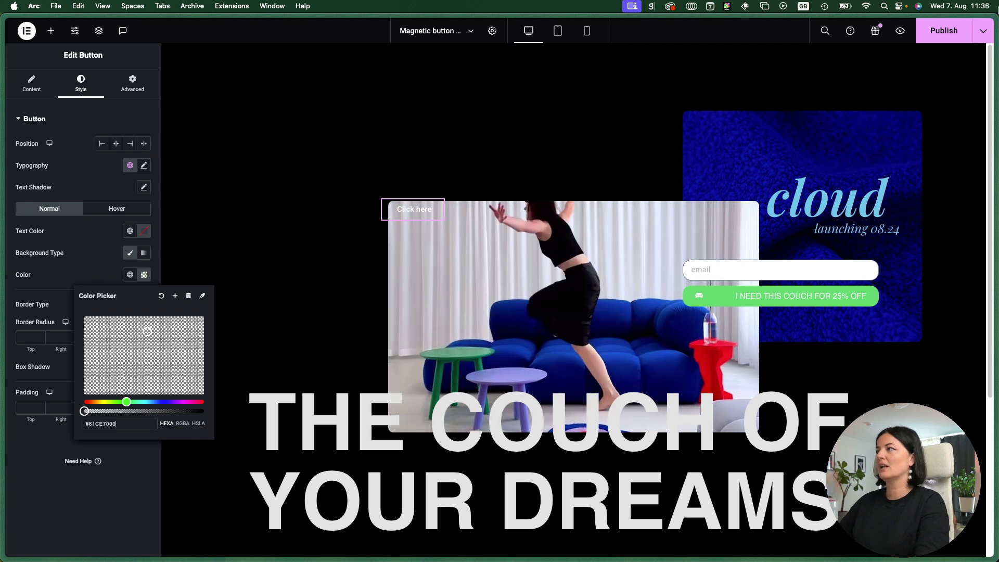
pyautogui.click(116, 244)
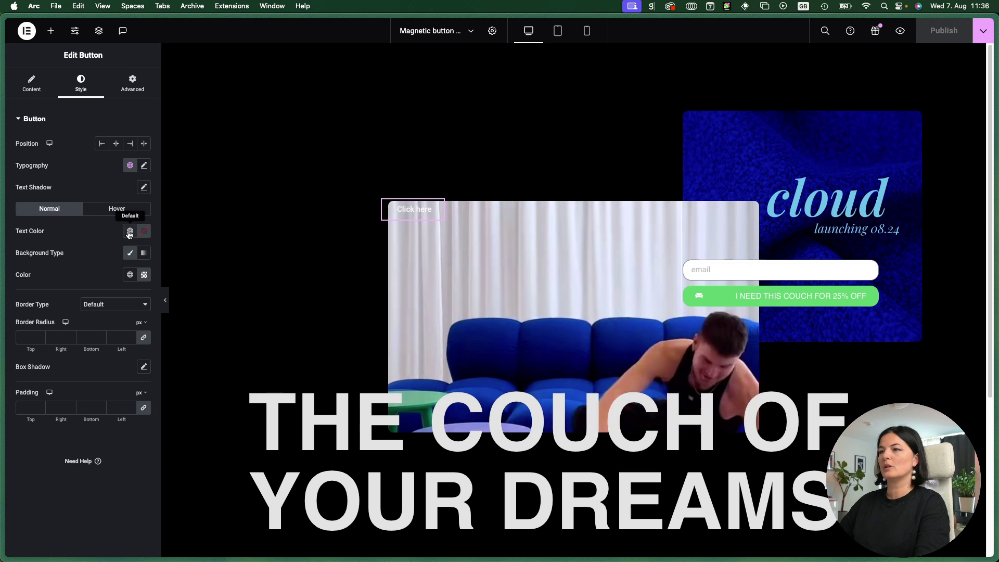
# Step: Set the button's normal text colour to near-black
pyautogui.click(129, 231)
pyautogui.click(87, 300)
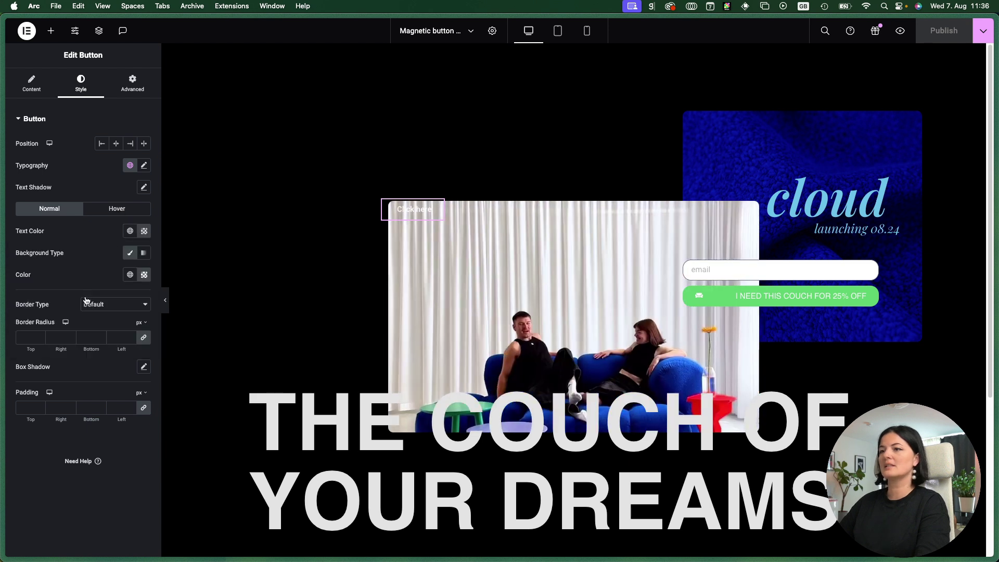
pyautogui.click(143, 231)
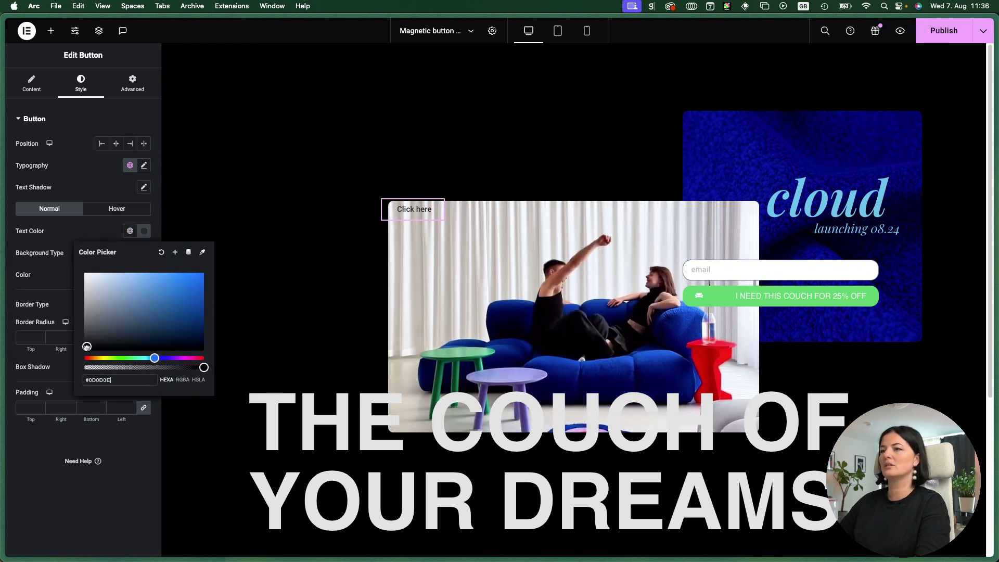
pyautogui.click(97, 230)
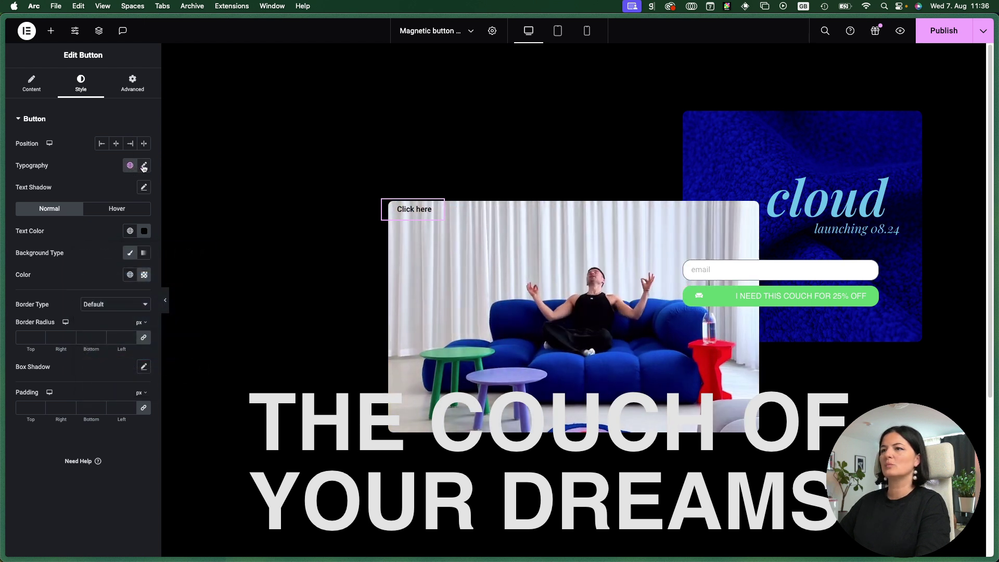
# Step: Set the button's typography to uppercase with a weight of 400 (Normal)
pyautogui.click(144, 166)
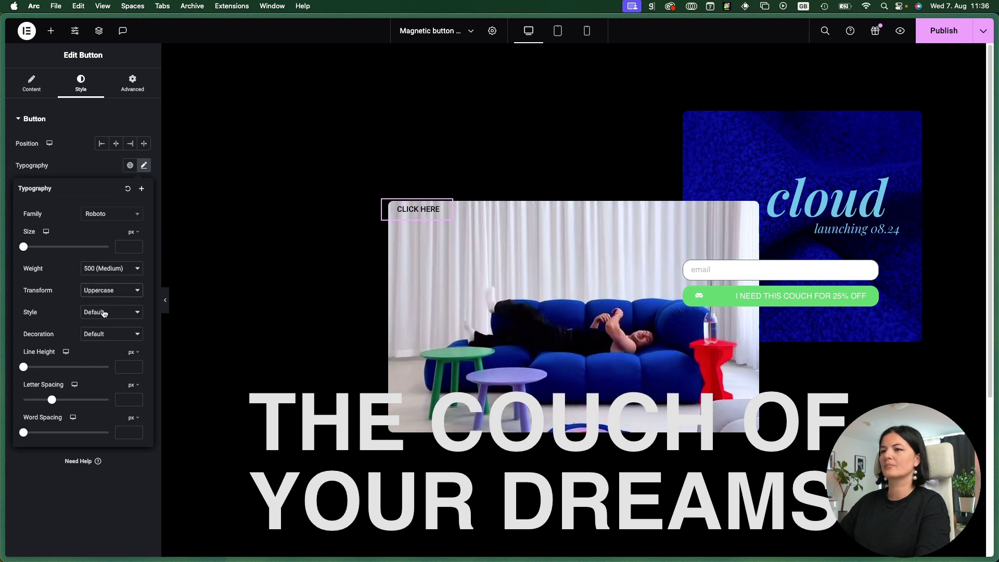
pyautogui.click(108, 268)
pyautogui.click(106, 263)
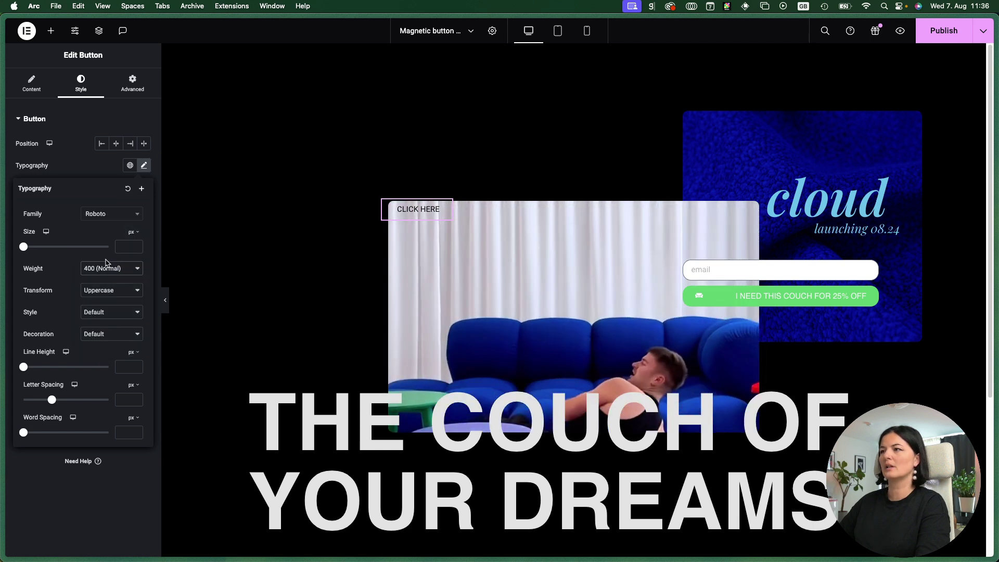
pyautogui.click(529, 152)
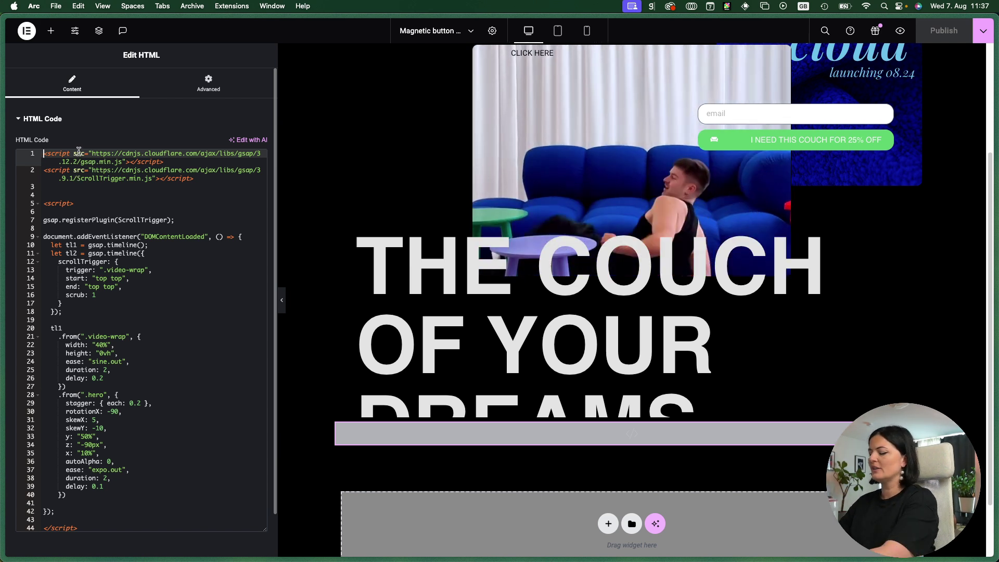
# Step: Paste the magnetic-button GSAP code above the existing code in the HTML widget and remove its GSAP 3.11.0 library line
pyautogui.press('Return')
pyautogui.press('Return')
pyautogui.press('Return')
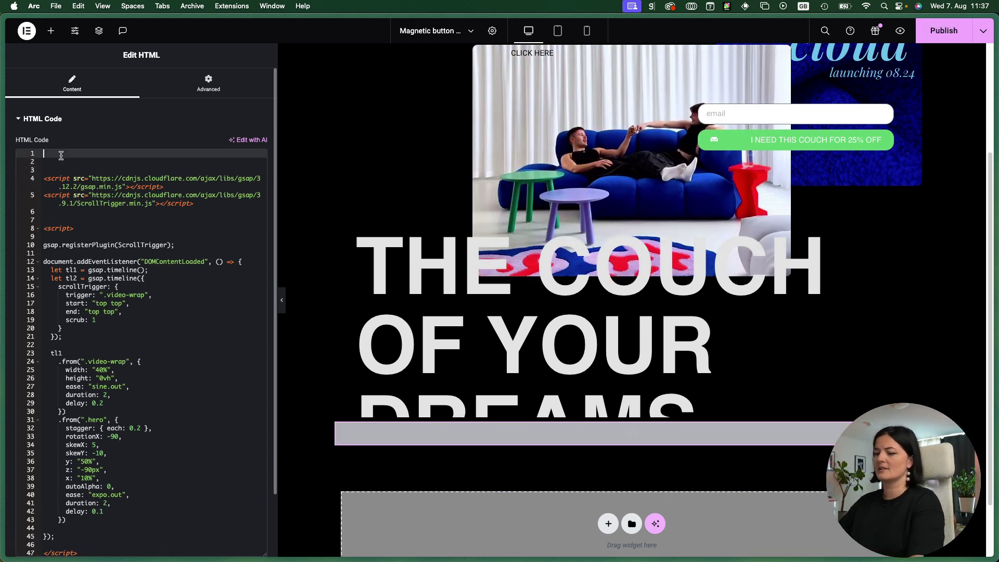
pyautogui.write('<script src="https://cdnjs.cloudflare.com/ajax/libs/gsap/3.11.0/gsap.min.js"></script>    <script> document.addEventListener(\'DOMContentLoaded\', (event) => {     const button = document.querySelector(\'.magnetic-button\');      if (button) {         button.addEventListener(\'mousemove\', (e) => {             const rect = button.getBoundingClientRect();             const x = e.clientX - rect.left - rect.width / 2;             const y = e.clientY - rect.top - rect.height / 2;              gsap.to(button, {                 duration: 0.3,                 x: x * 0.3,                 y: y * 0.3,                 ease: "power2.out"             });         });          button.addEventListener(\'mouseleave\', (e) => {             gsap.to(button, {                 duration: 0.3,                 x: 0,                 y: 0,                 ease: "power2.out"             });         });     } }); </script>')
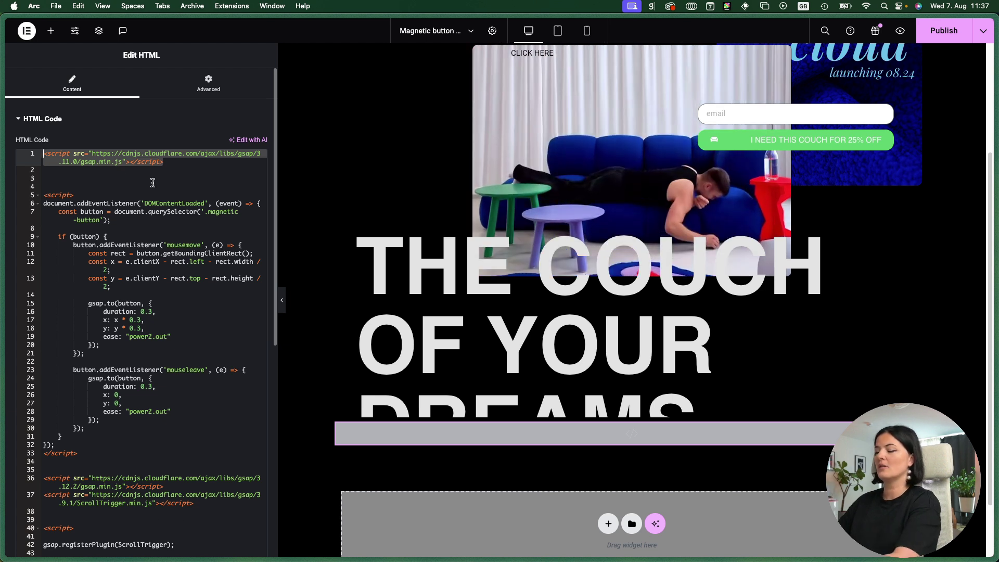
pyautogui.press('BackSpace')
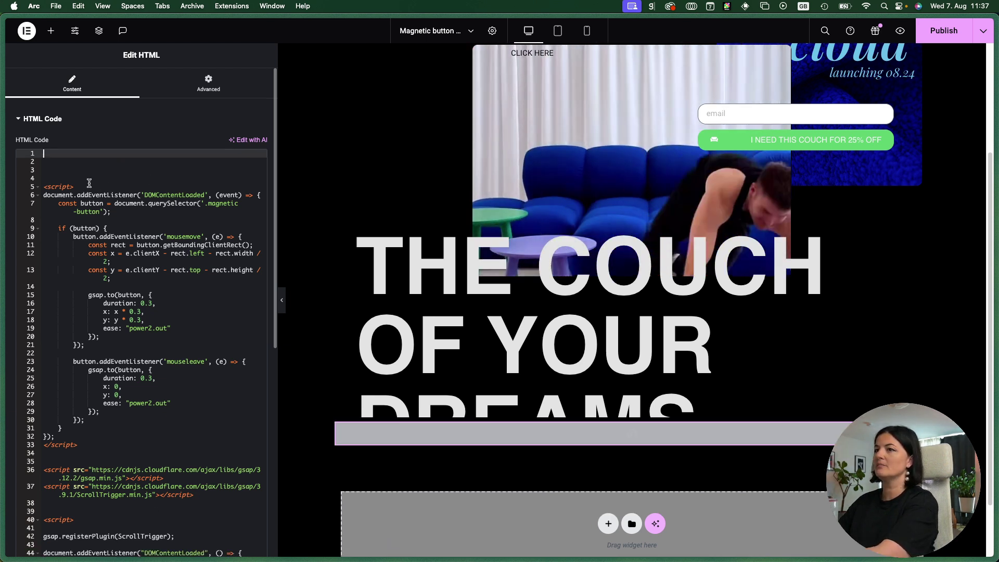
# Step: Copy the magnetic-button DOMContentLoaded listener block into the existing script, just before gsap.registerPlugin(ScrollTrigger)
pyautogui.moveTo(45, 178); pyautogui.dragTo(137, 430)
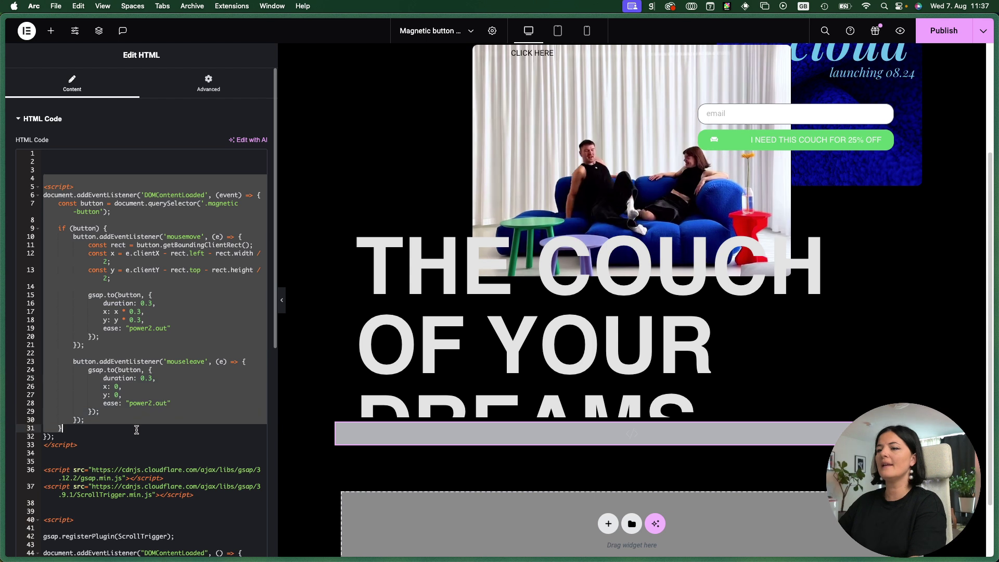
pyautogui.click(153, 412)
pyautogui.moveTo(42, 195); pyautogui.dragTo(109, 435)
pyautogui.press('super+c')
pyautogui.scroll(-5, 125, 437)
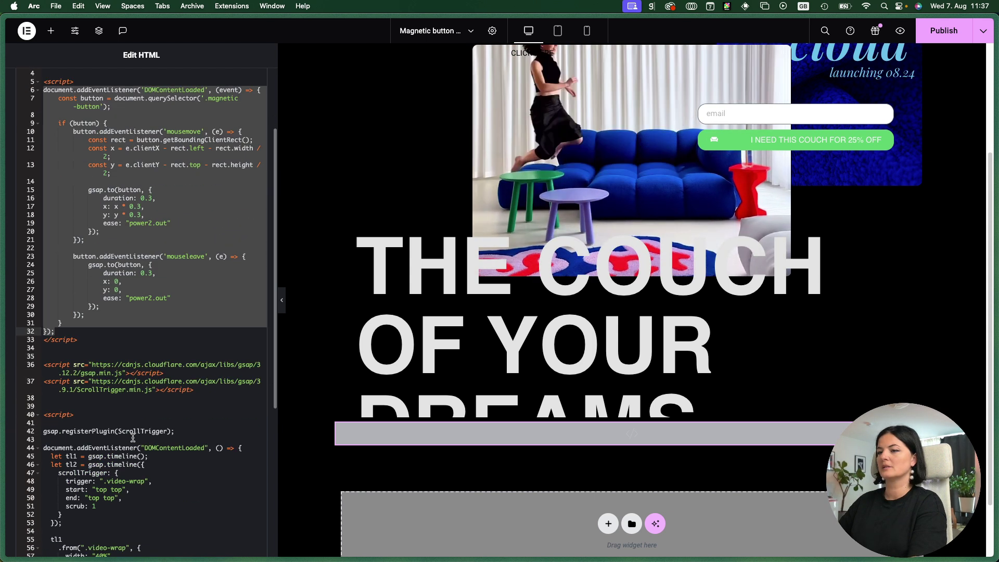
pyautogui.click(98, 408)
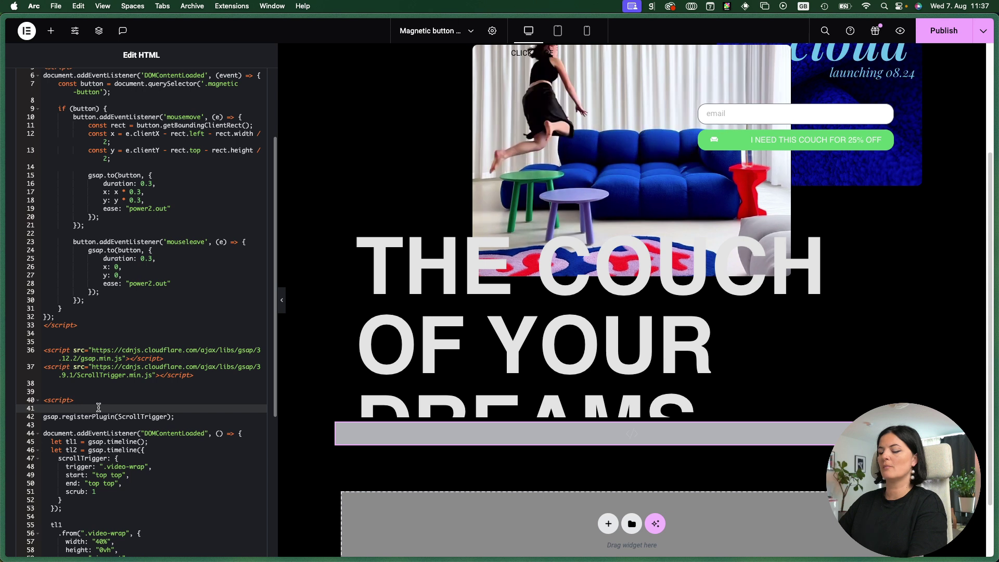
pyautogui.press('super+v')
pyautogui.scroll(-8, 128, 445)
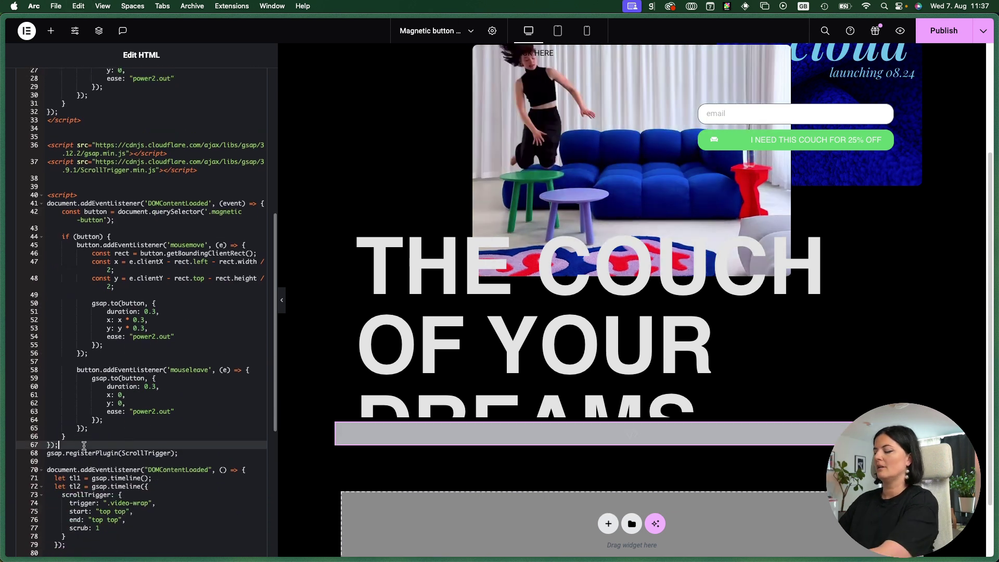
# Step: Delete the original standalone magnetic-button script and the blank lines above the GSAP 3.12.2 include, and publish the page
pyautogui.scroll(12, 123, 313)
pyautogui.moveTo(50, 182); pyautogui.dragTo(82, 447)
pyautogui.press('BackSpace')
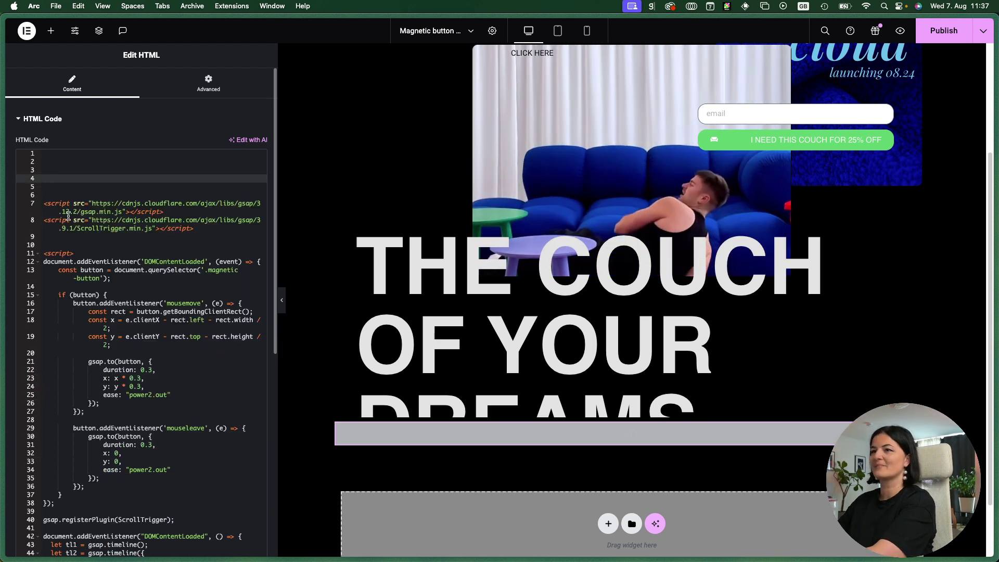
pyautogui.click(44, 202)
pyautogui.press('BackSpace')
pyautogui.press('BackSpace')
pyautogui.press('BackSpace')
pyautogui.press('BackSpace')
pyautogui.press('BackSpace')
pyautogui.press('BackSpace')
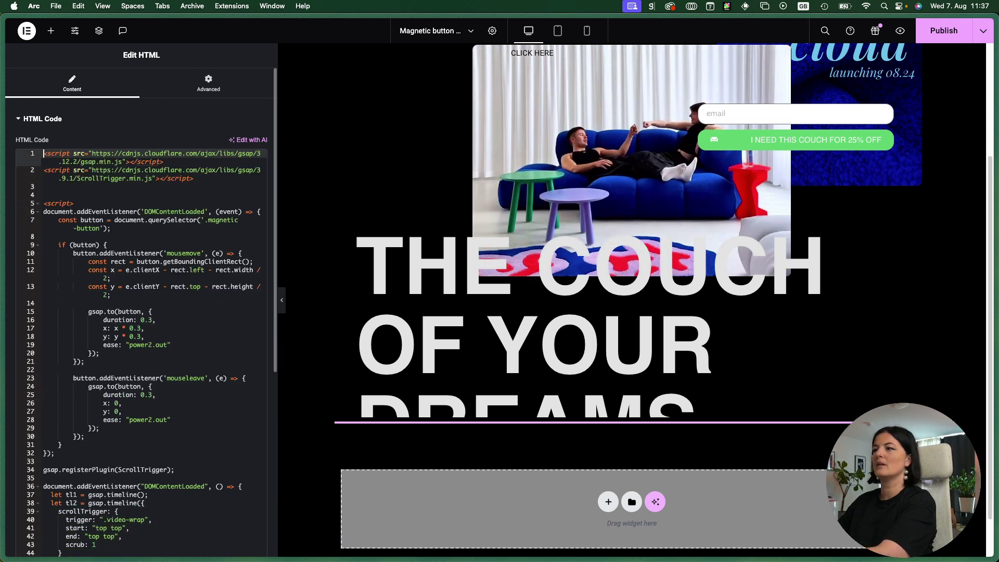
pyautogui.scroll(3, 492, 310)
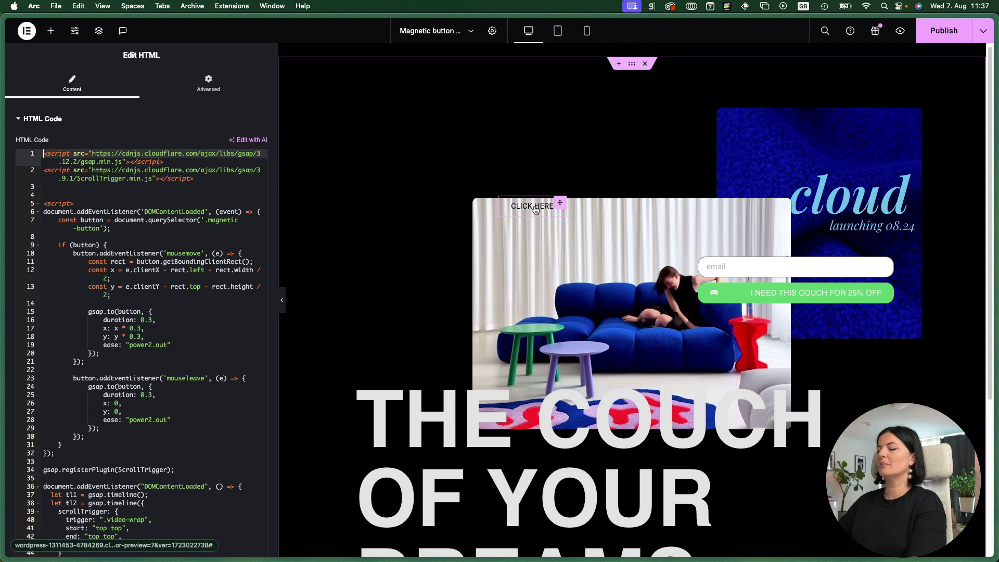
pyautogui.click(933, 34)
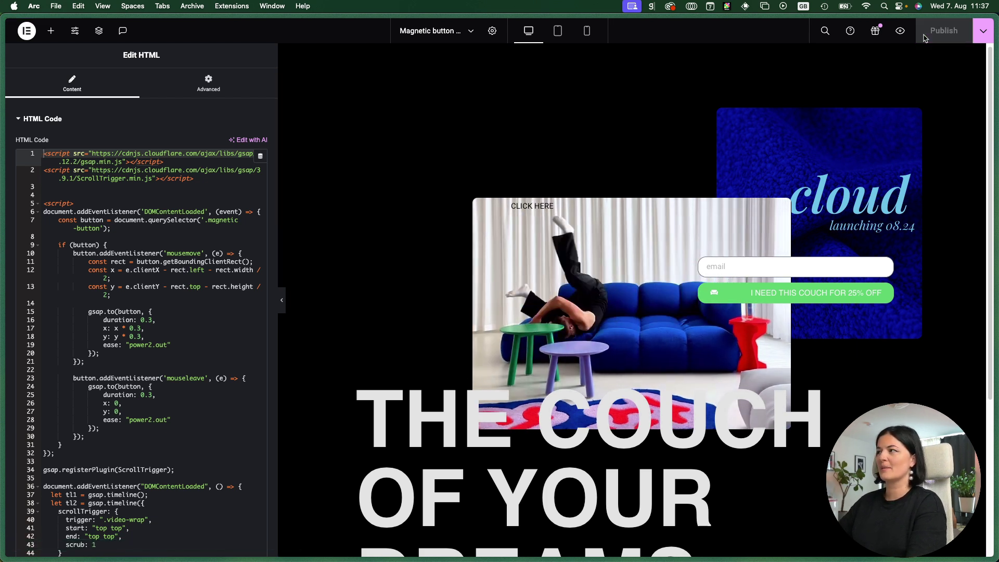
# Step: Preview the page, then paste the magnetic-button CSS into the top hero container's custom CSS and add the leading dot to its first selector, .magnetic-button
pyautogui.click(901, 32)
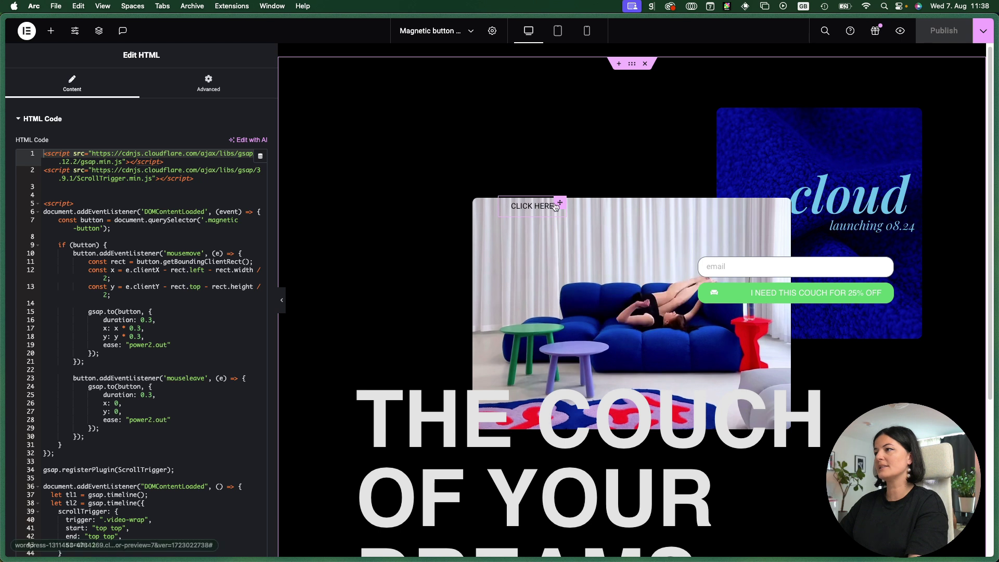
pyautogui.click(100, 32)
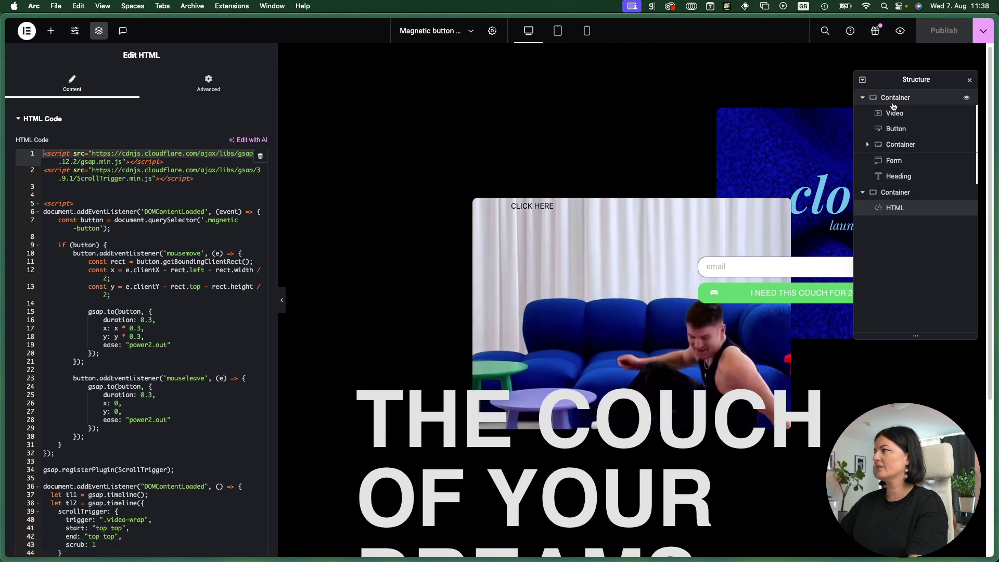
pyautogui.click(896, 130)
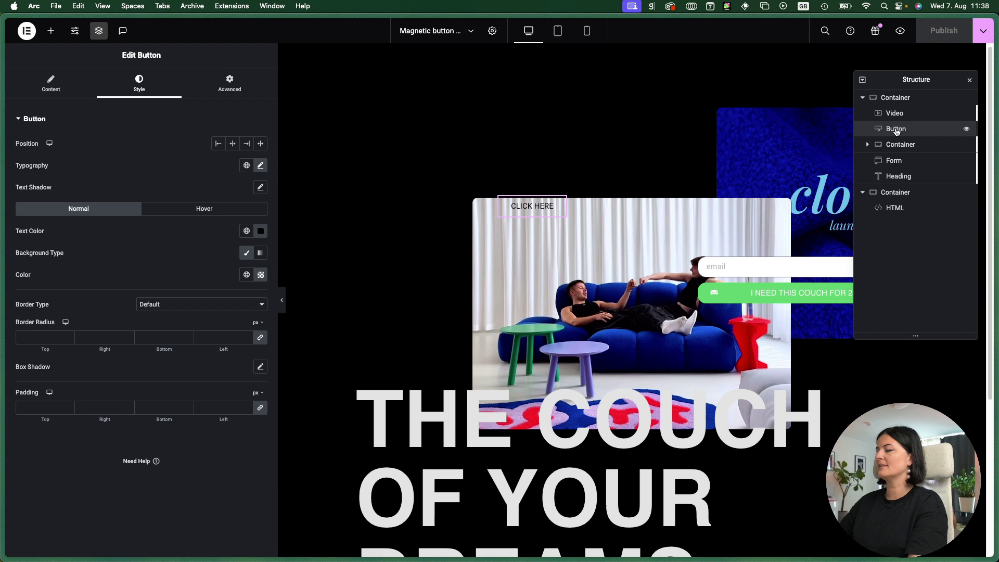
pyautogui.click(895, 99)
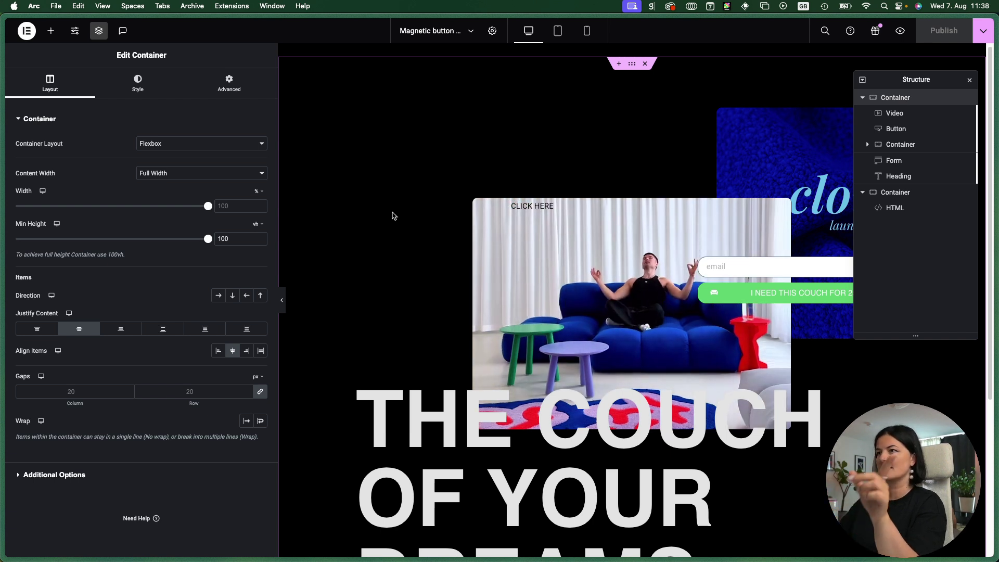
pyautogui.click(229, 84)
pyautogui.scroll(-3, 94, 407)
pyautogui.click(52, 479)
pyautogui.click(69, 299)
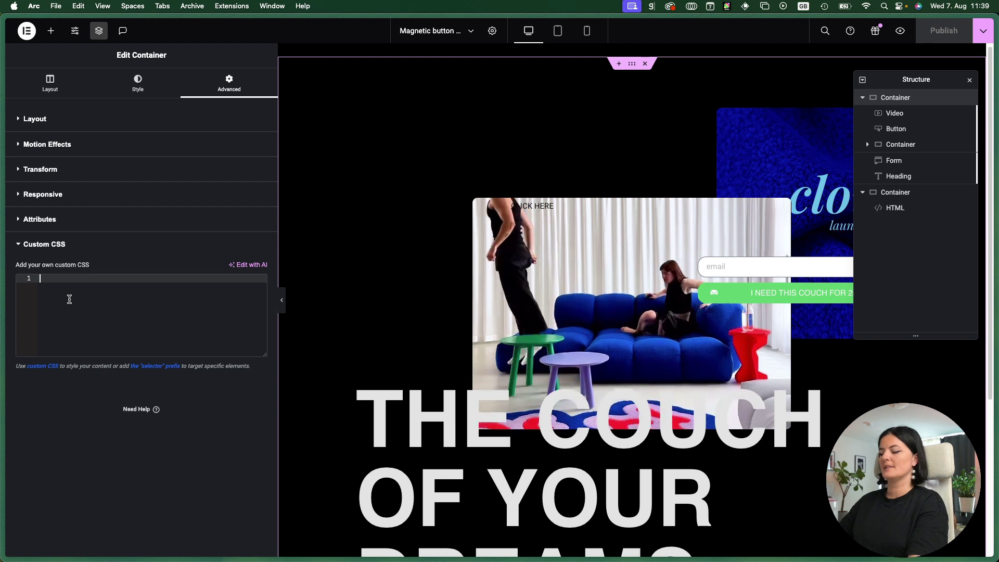
pyautogui.press('super+v')
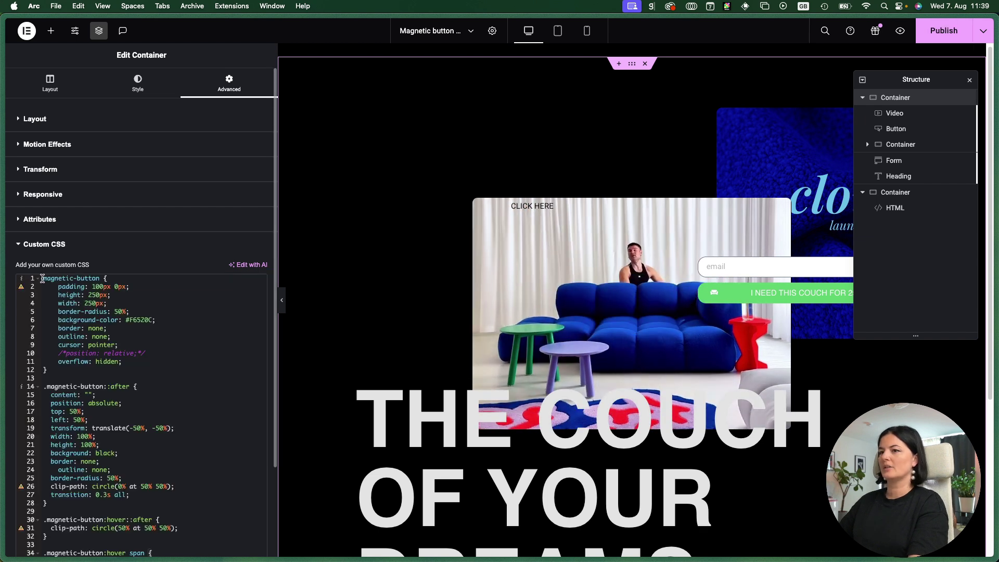
pyautogui.write('.')
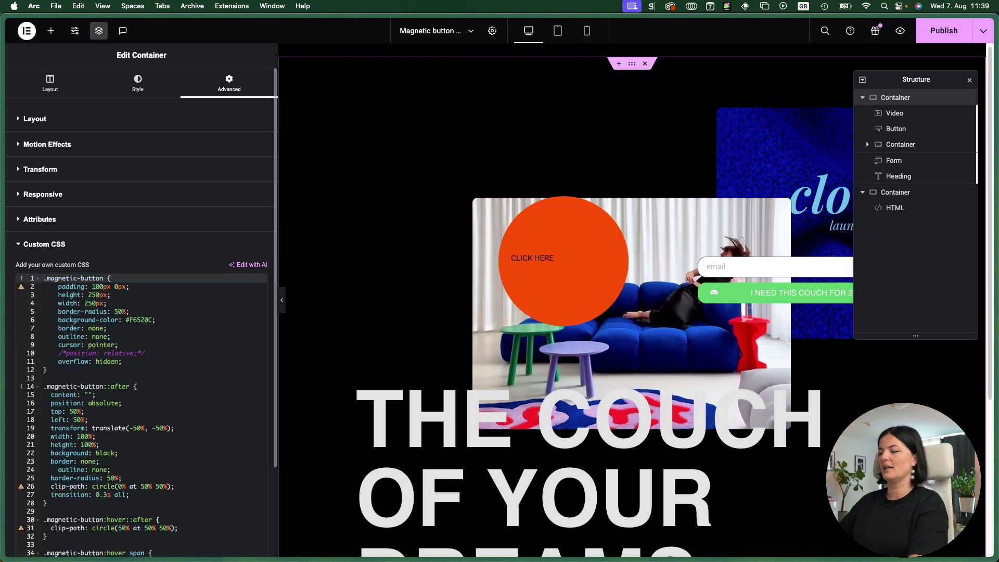
# Step: Save the page with the added button CSS and preview the changes
pyautogui.scroll(-4, 155, 333)
pyautogui.press('super+s')
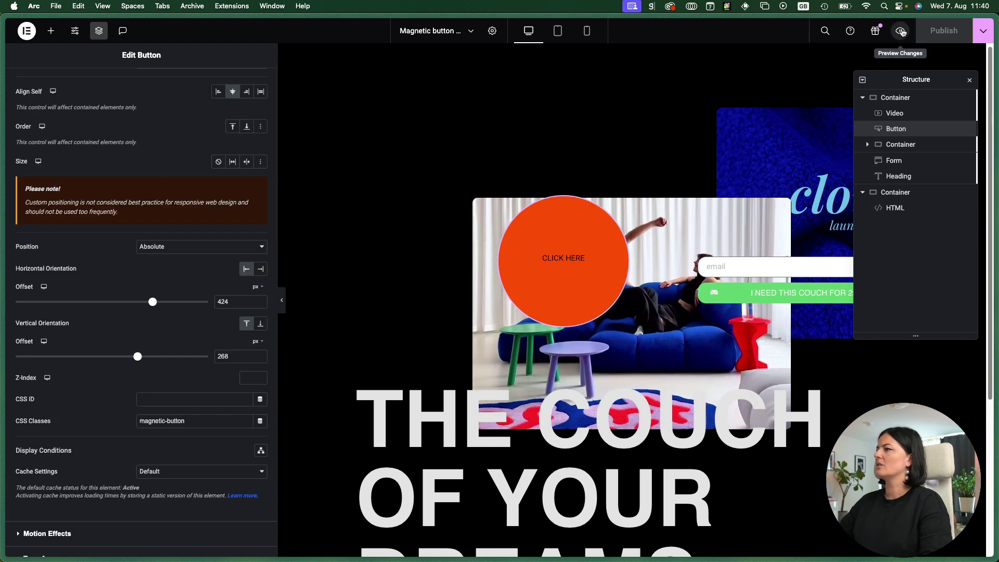
pyautogui.click(902, 32)
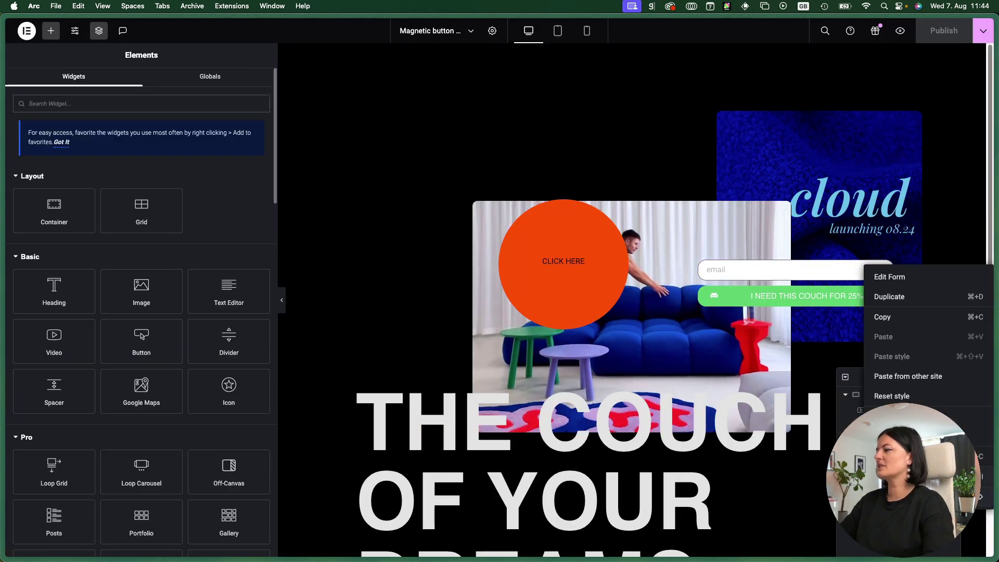
# Step: Delete the email form from the hero section and open the round button's style settings
pyautogui.click(885, 497)
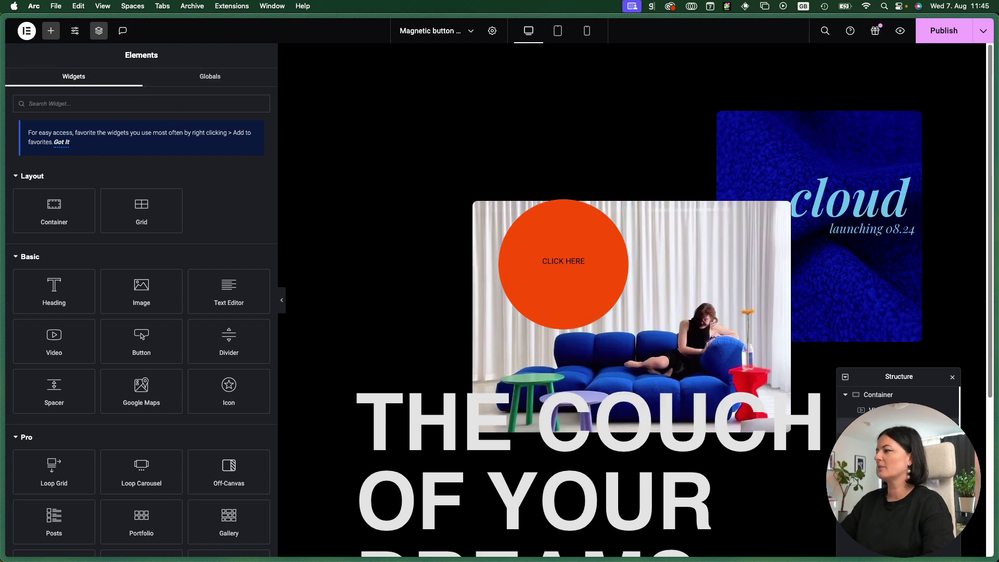
pyautogui.click(564, 261)
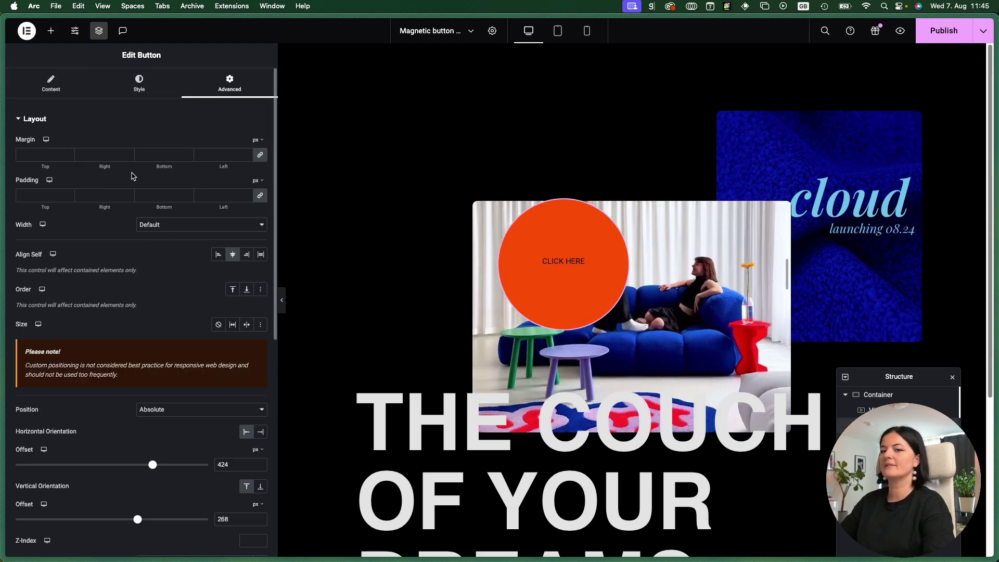
pyautogui.click(138, 91)
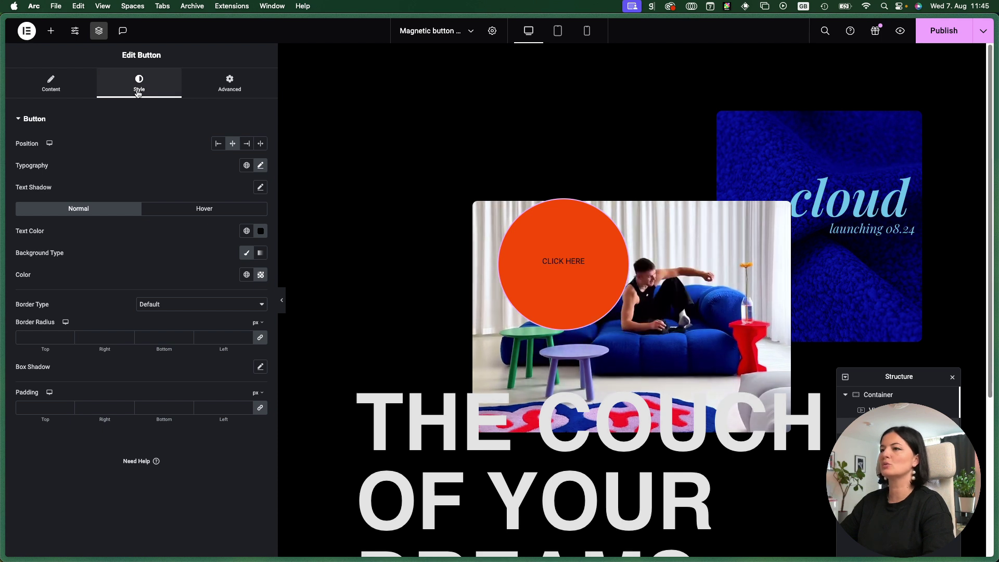
# Step: In the top container's custom CSS, set the .magnetic-button background-color to red
pyautogui.click(880, 398)
pyautogui.click(227, 86)
pyautogui.scroll(-3, 202, 472)
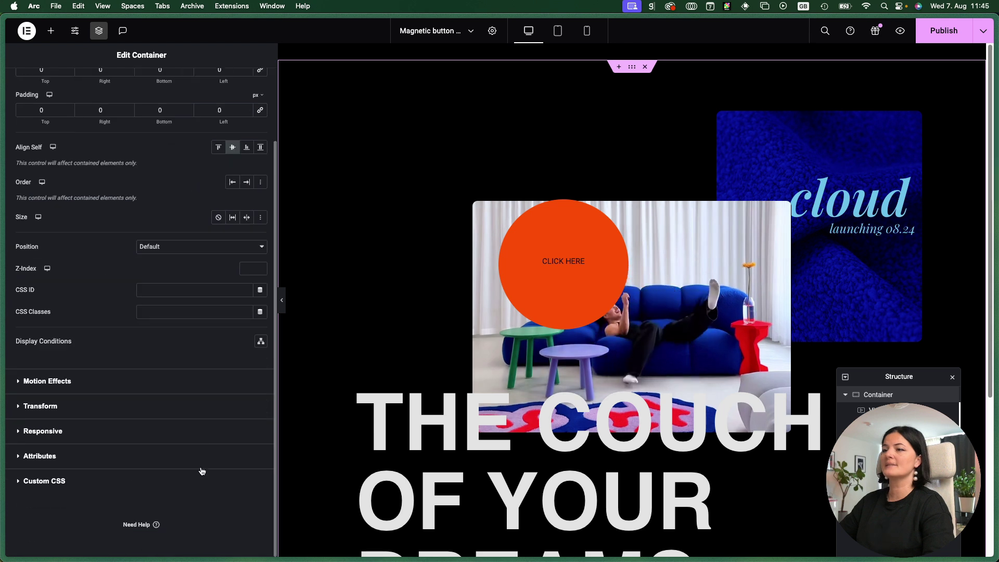
pyautogui.click(81, 479)
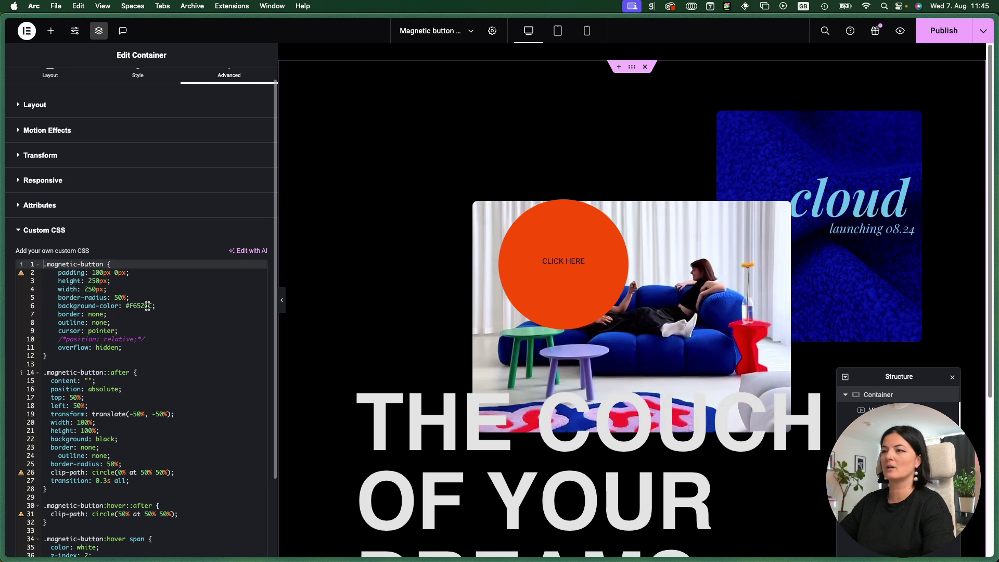
pyautogui.doubleClick(152, 306)
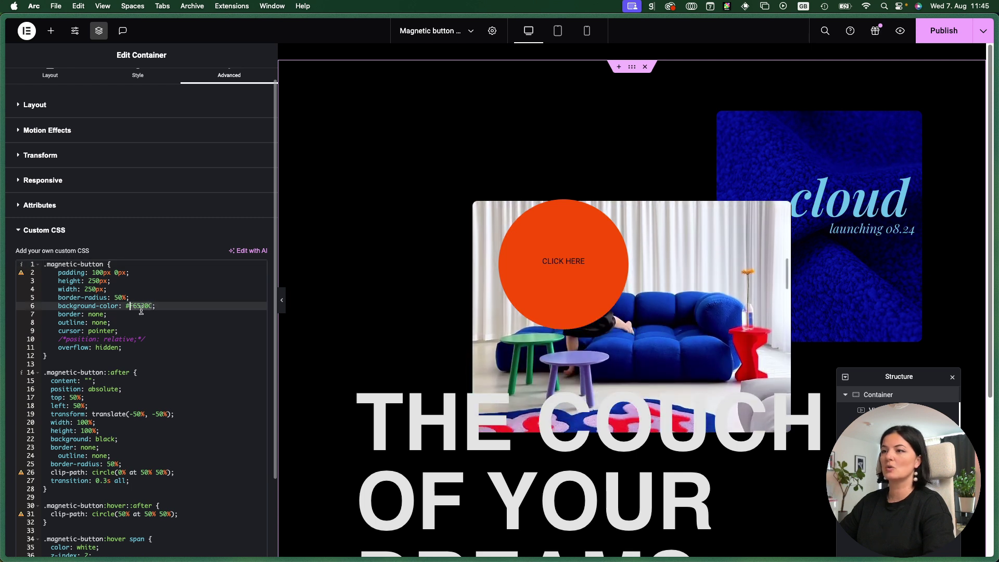
pyautogui.press('BackSpace')
pyautogui.press('BackSpace')
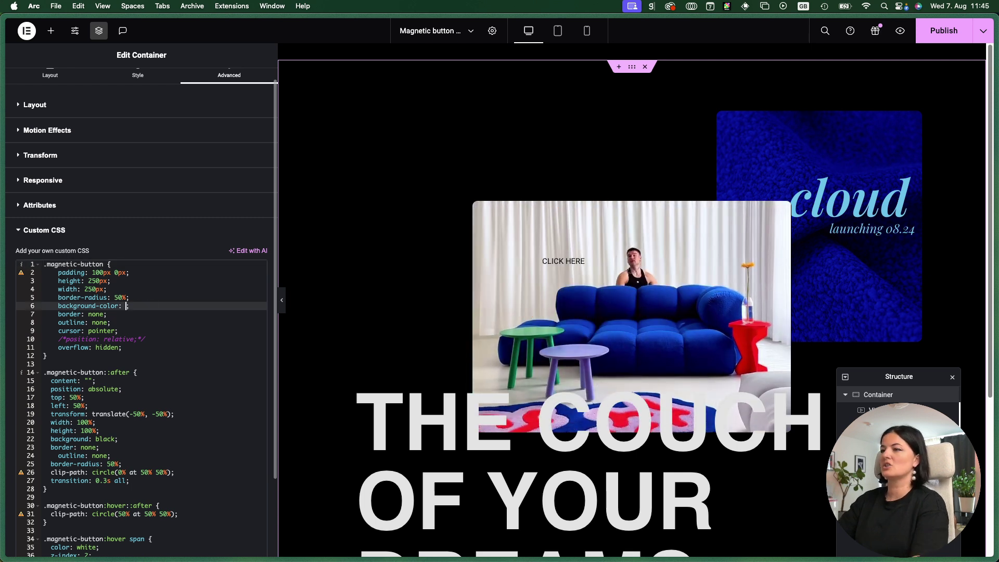
pyautogui.write('red')
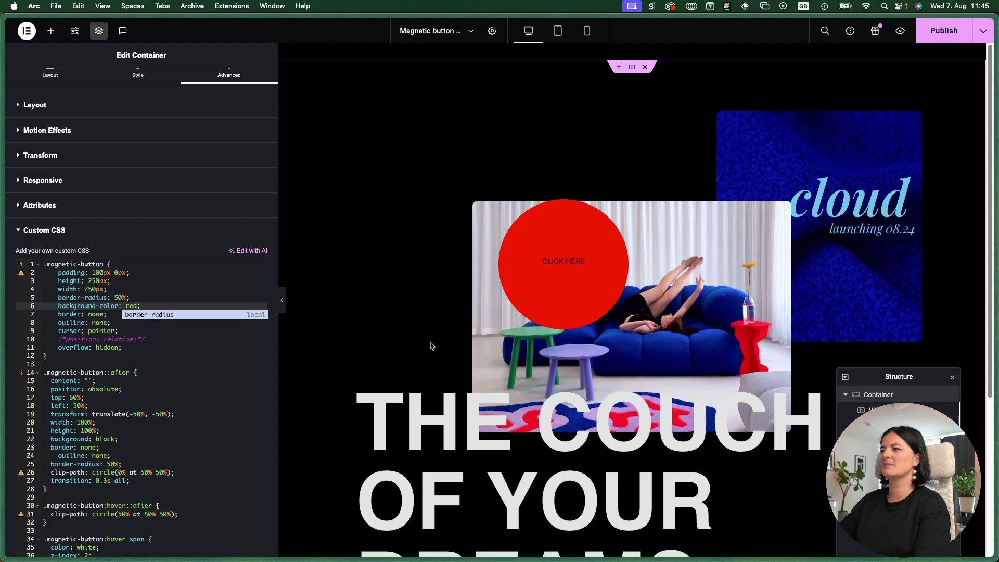
# Step: Set the button's typography to a weight of 500 (Medium) and a size of 1.2 rem
pyautogui.scroll(-1, 180, 364)
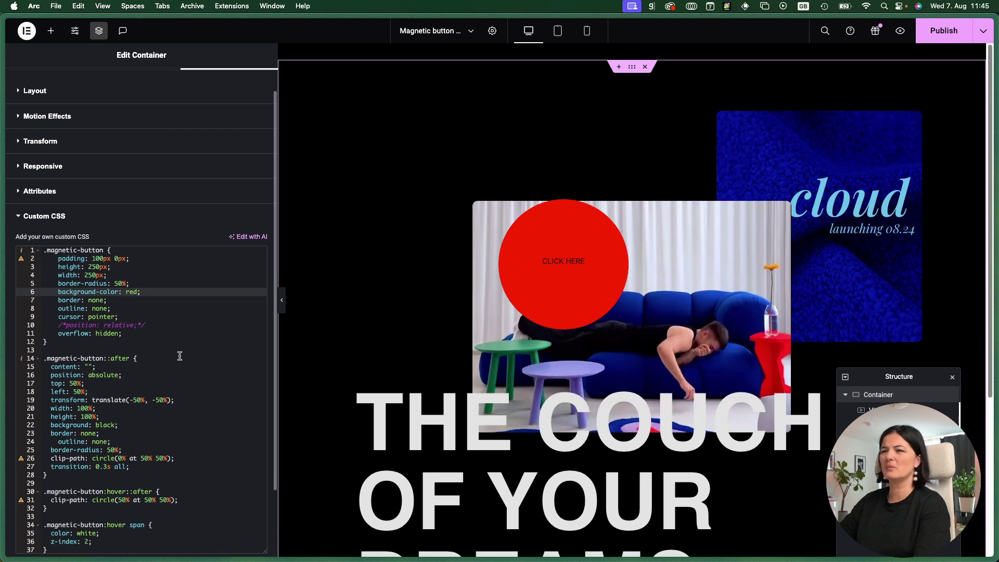
pyautogui.scroll(-2, 180, 356)
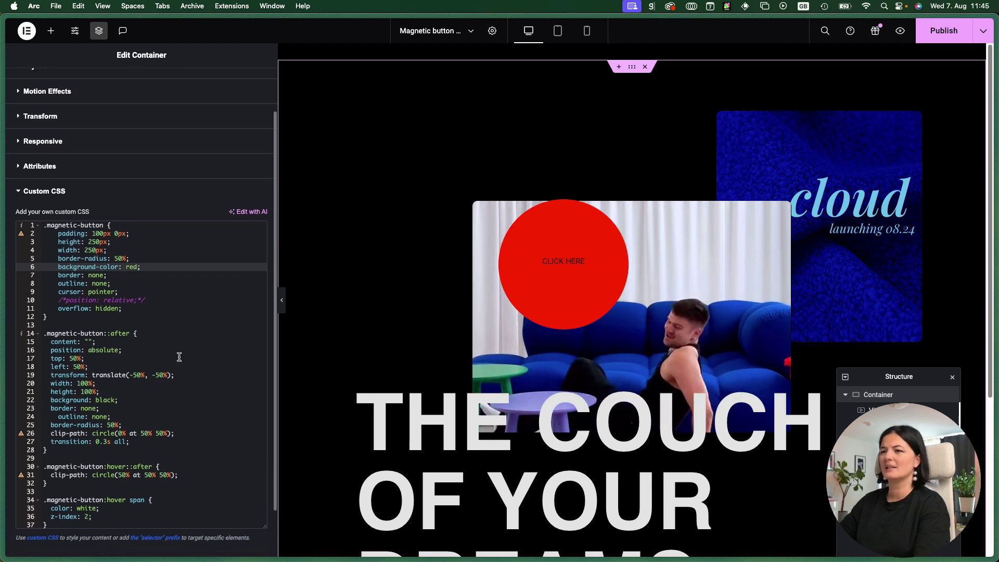
pyautogui.scroll(-1, 179, 357)
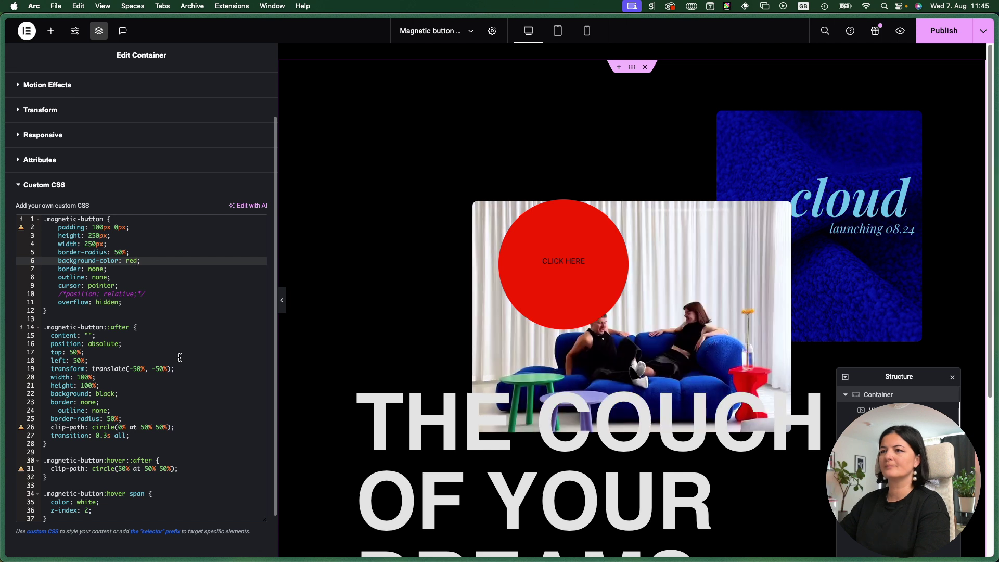
pyautogui.click(391, 248)
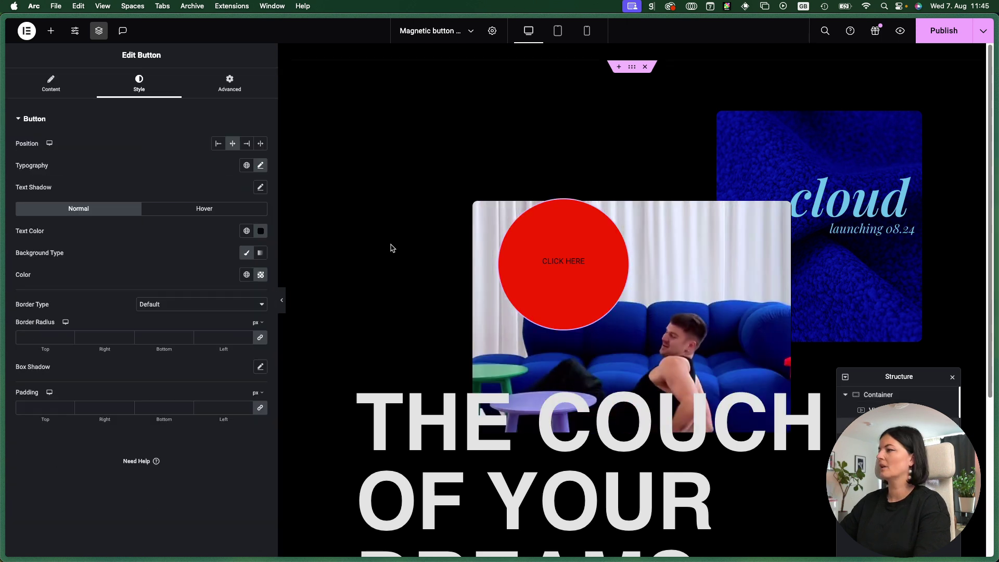
pyautogui.click(262, 166)
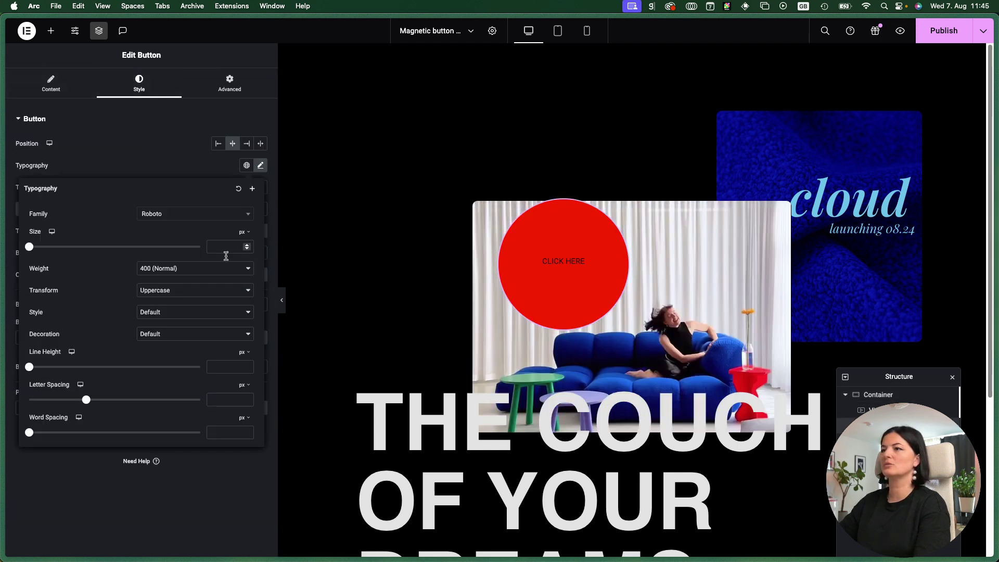
pyautogui.click(209, 269)
pyautogui.click(198, 281)
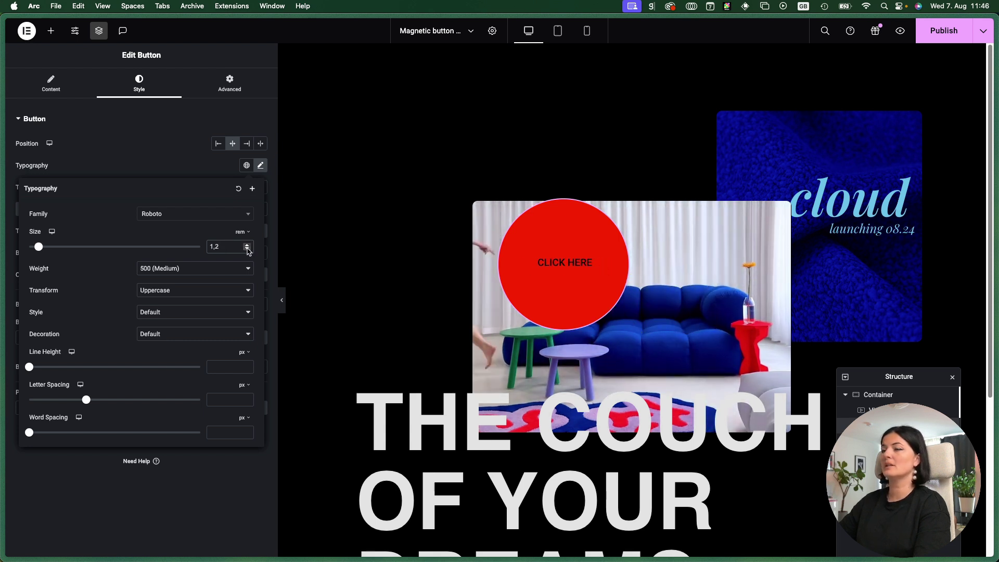
# Step: Change the button's text to "get25% off"
pyautogui.click(52, 83)
pyautogui.tripleClick(167, 166)
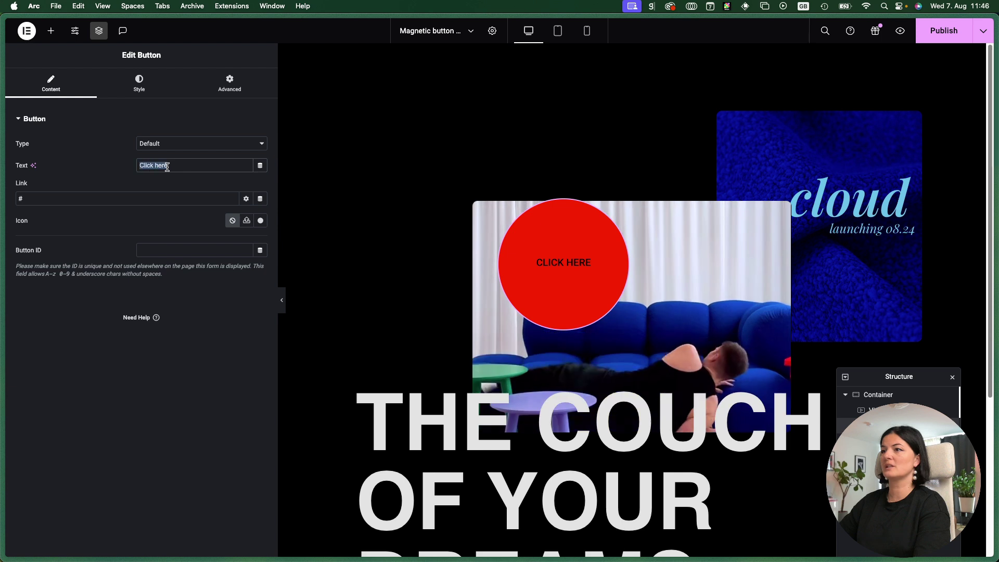
pyautogui.write('get')
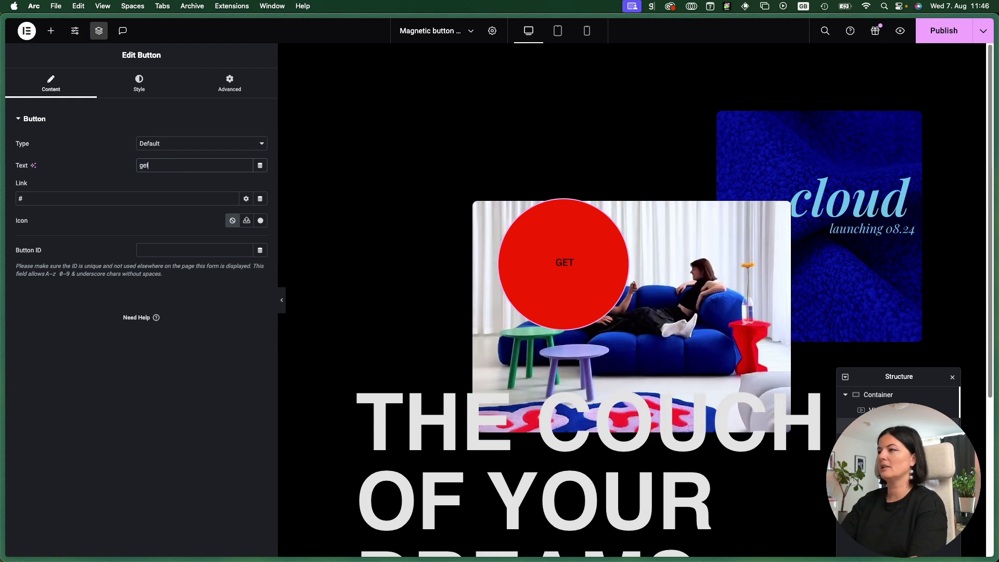
pyautogui.press('BackSpace')
pyautogui.press('BackSpace')
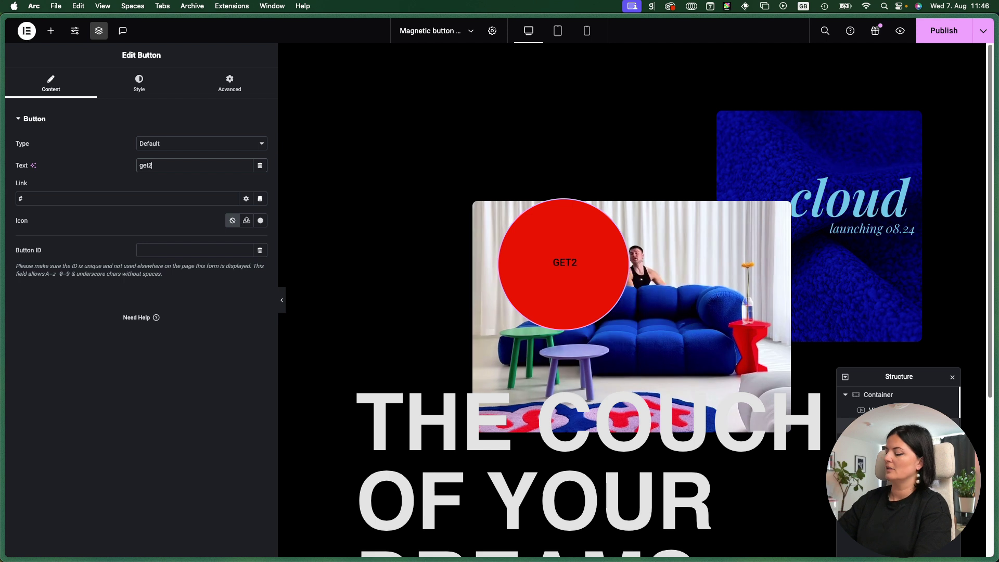
pyautogui.write('% off')
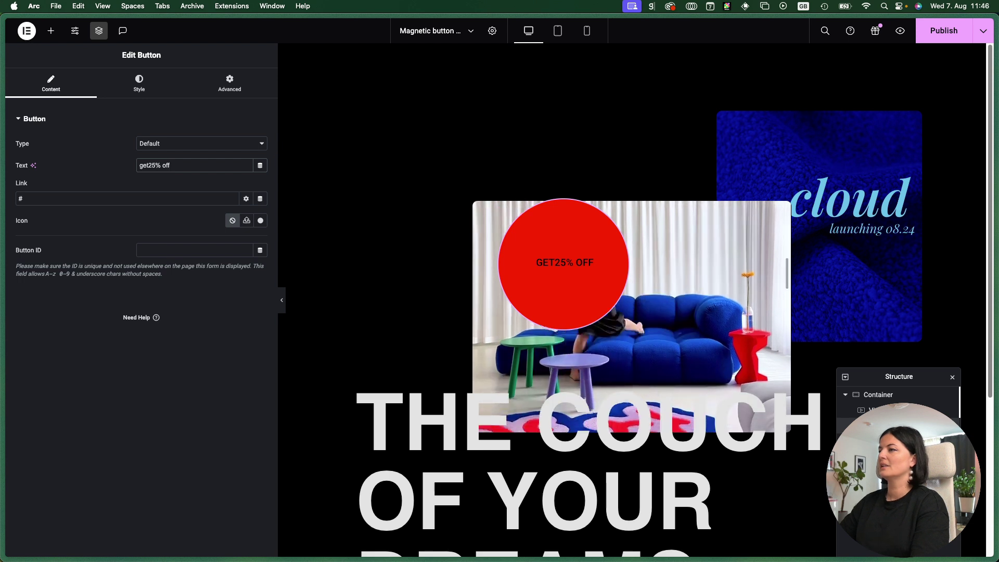
# Step: Set the button's normal text color to #ECECEC and save the page
pyautogui.click(146, 85)
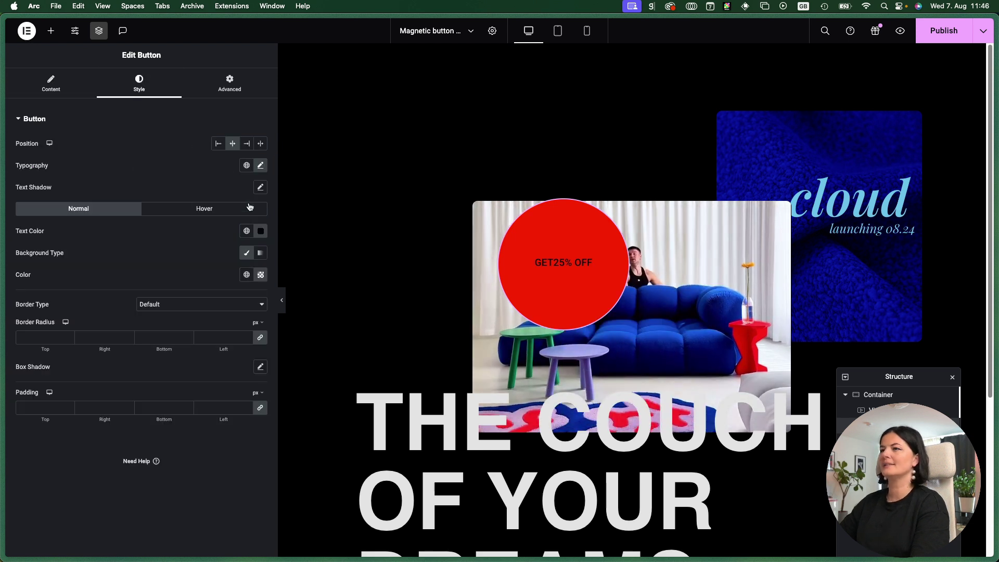
pyautogui.click(261, 231)
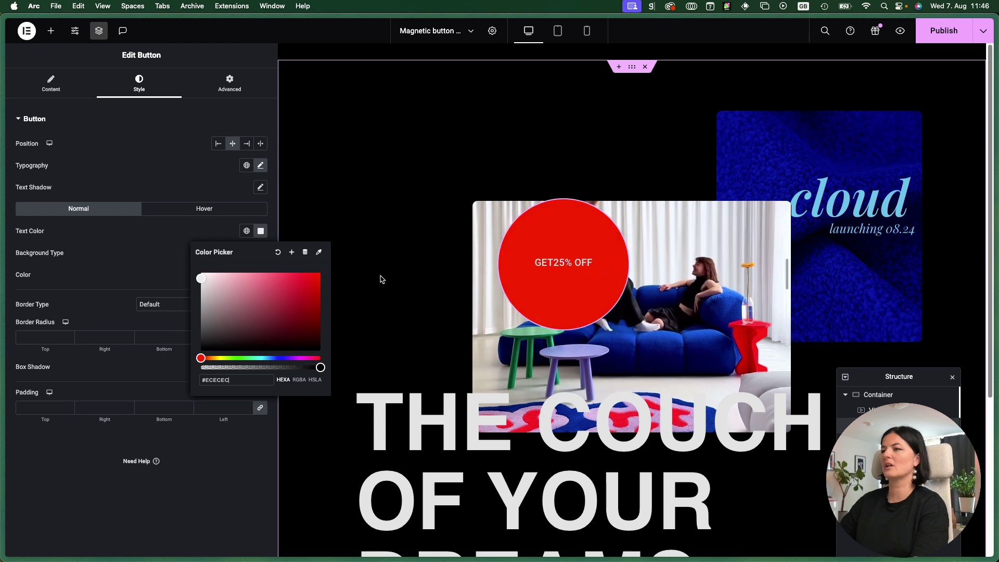
pyautogui.press('Escape')
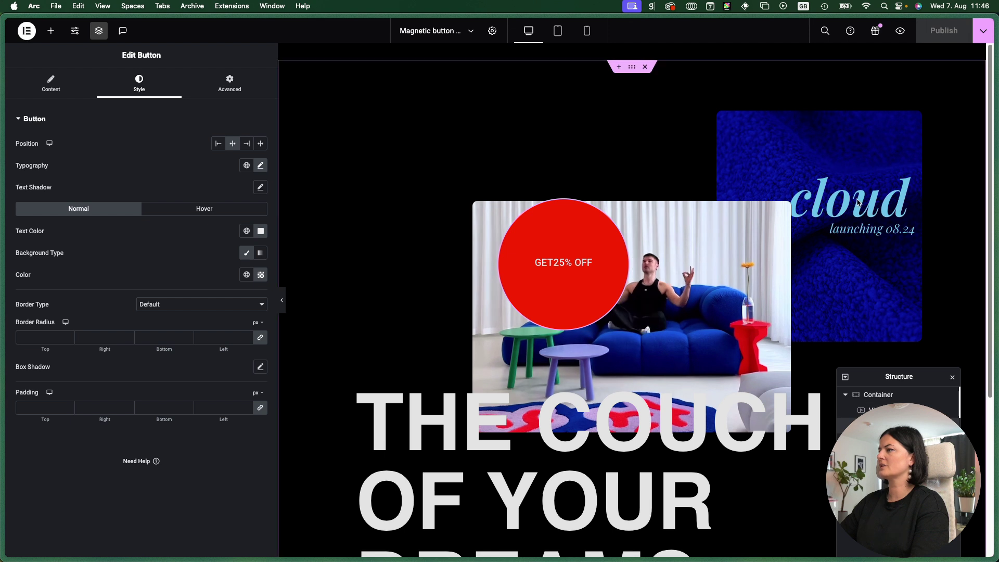
# Step: Change the text color of the "cloud" heading to a custom light gray
pyautogui.click(520, 499)
pyautogui.click(243, 167)
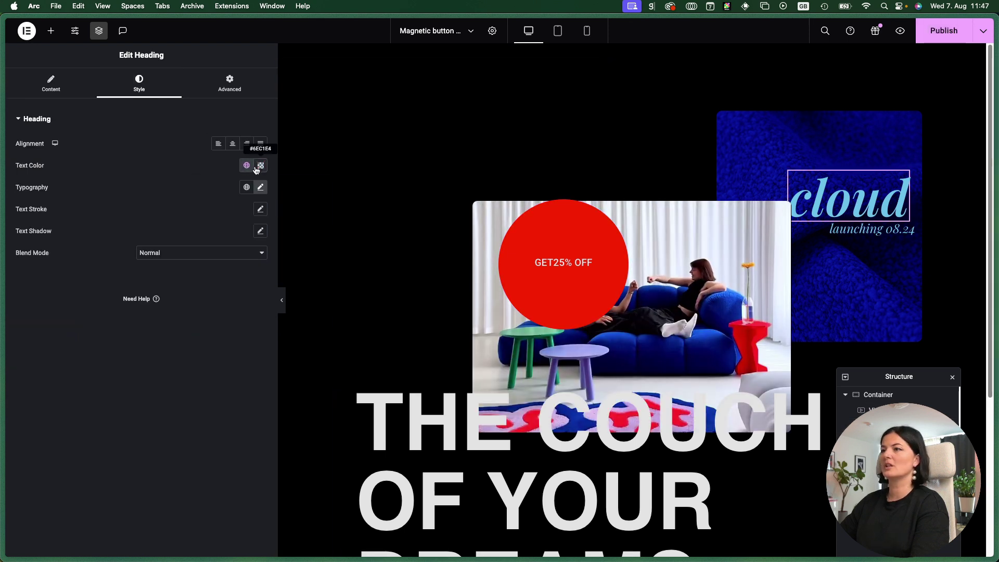
pyautogui.click(257, 167)
pyautogui.click(200, 221)
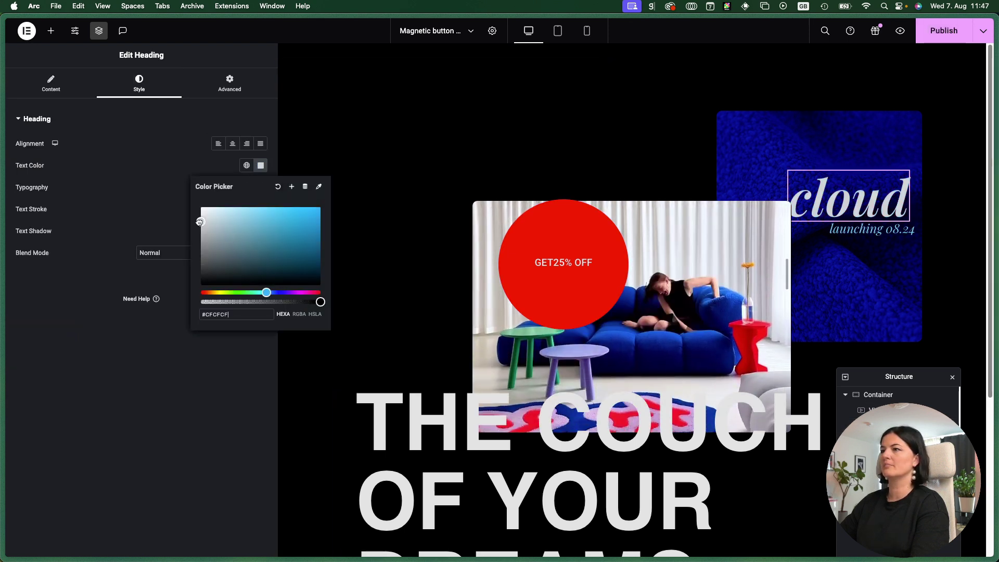
# Step: Copy the "cloud" heading's text color to the "launching 08.24" heading, then save the page and preview it
pyautogui.click(873, 229)
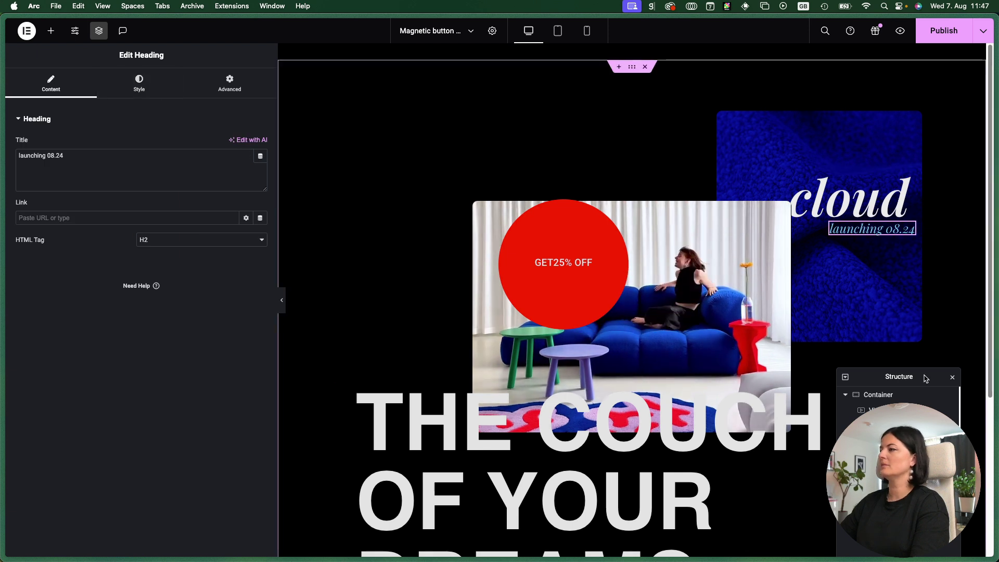
pyautogui.click(139, 84)
pyautogui.click(257, 167)
pyautogui.press('super+c')
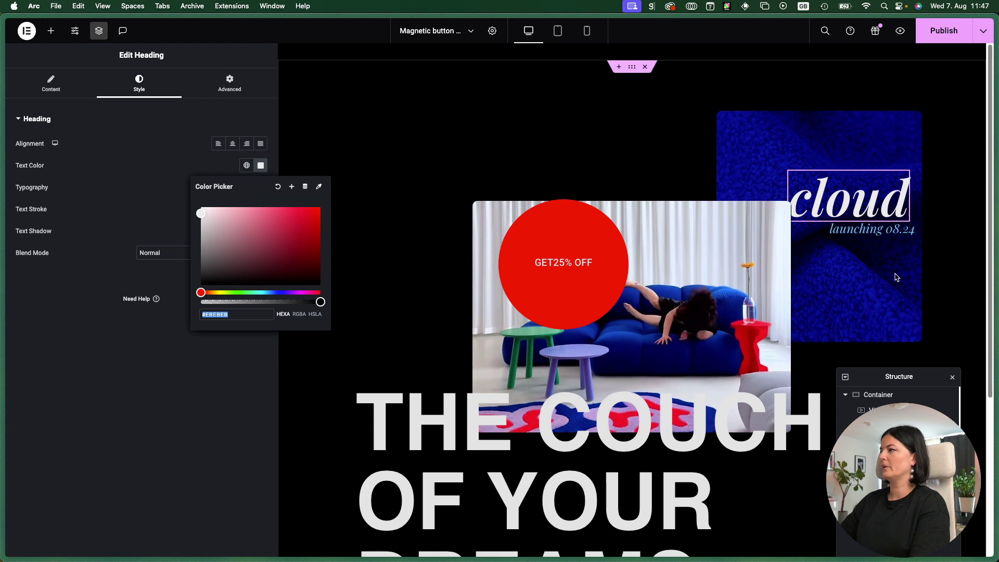
pyautogui.click(333, 254)
pyautogui.click(165, 93)
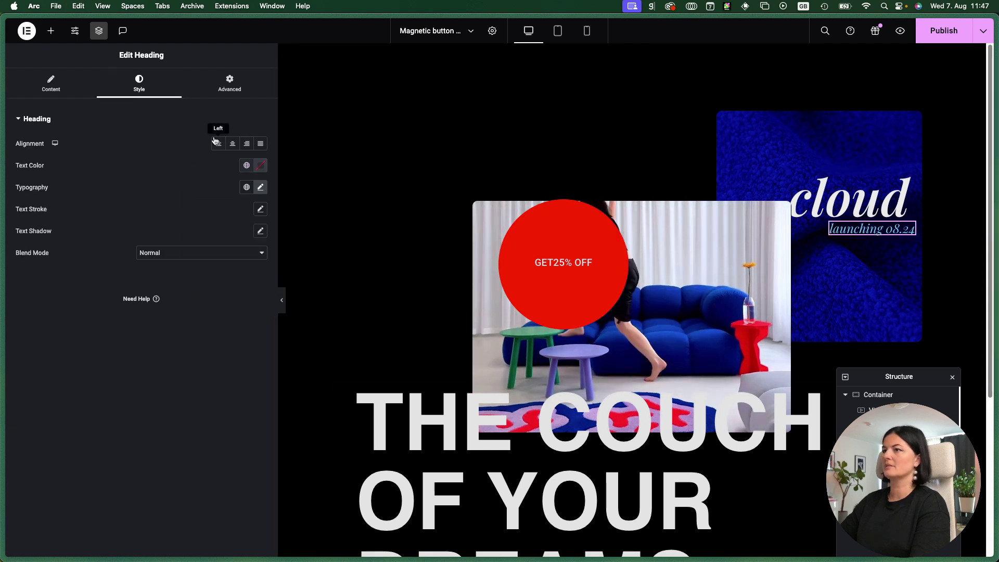
pyautogui.click(261, 167)
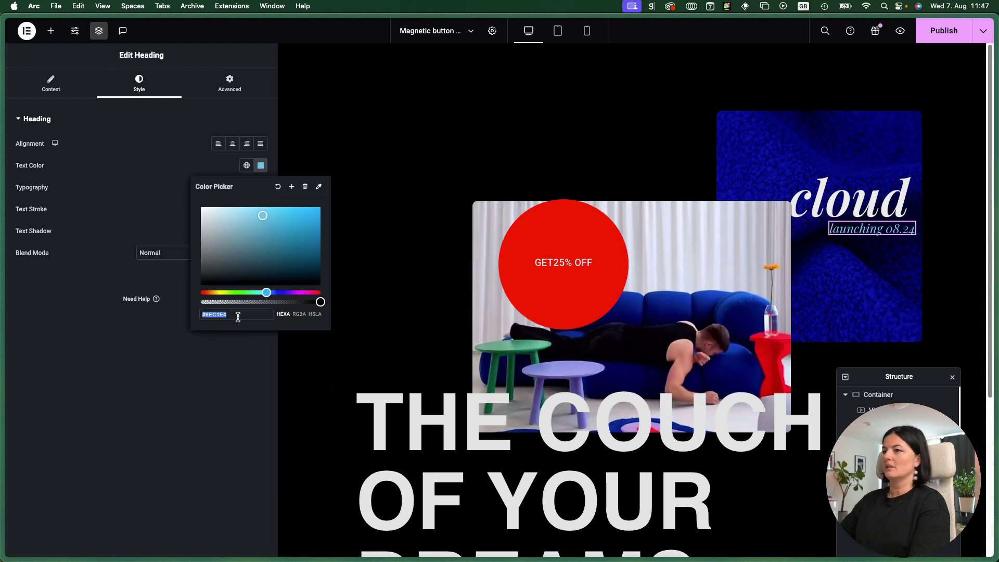
pyautogui.press('super+v')
pyautogui.click(952, 32)
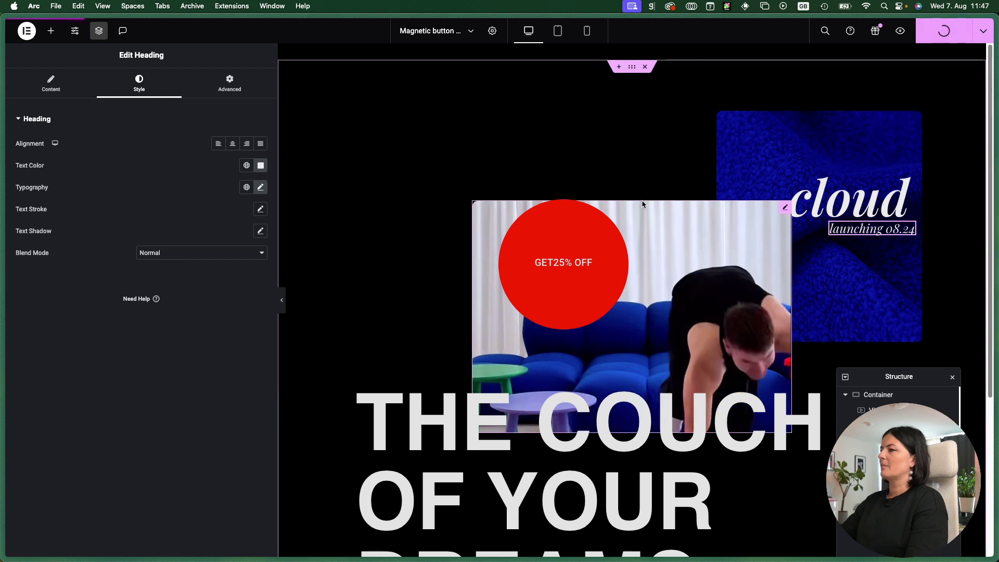
pyautogui.click(901, 31)
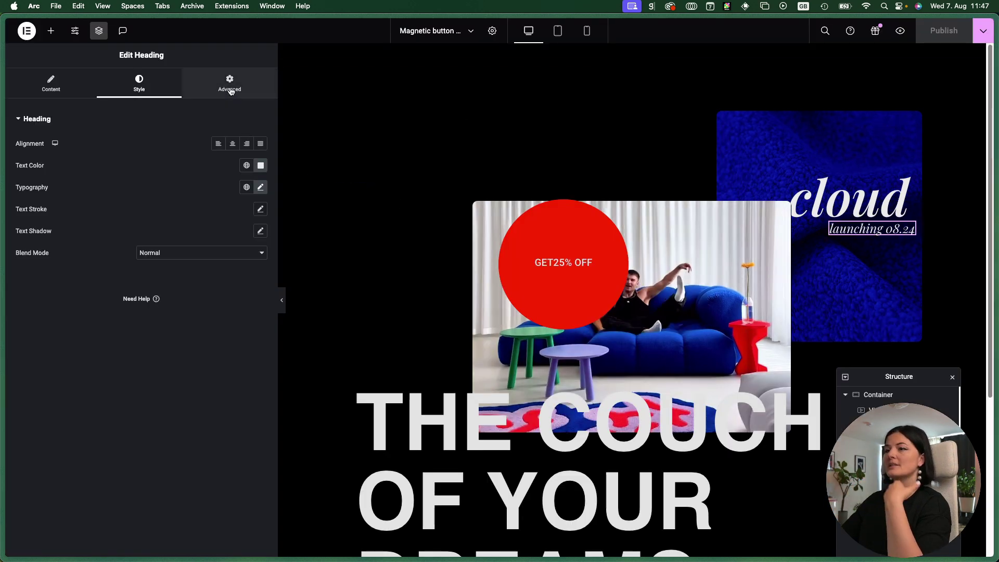
# Step: Reposition the round red button with a horizontal offset of 338 px and a vertical offset of 225 px, then save and preview the page
pyautogui.click(230, 89)
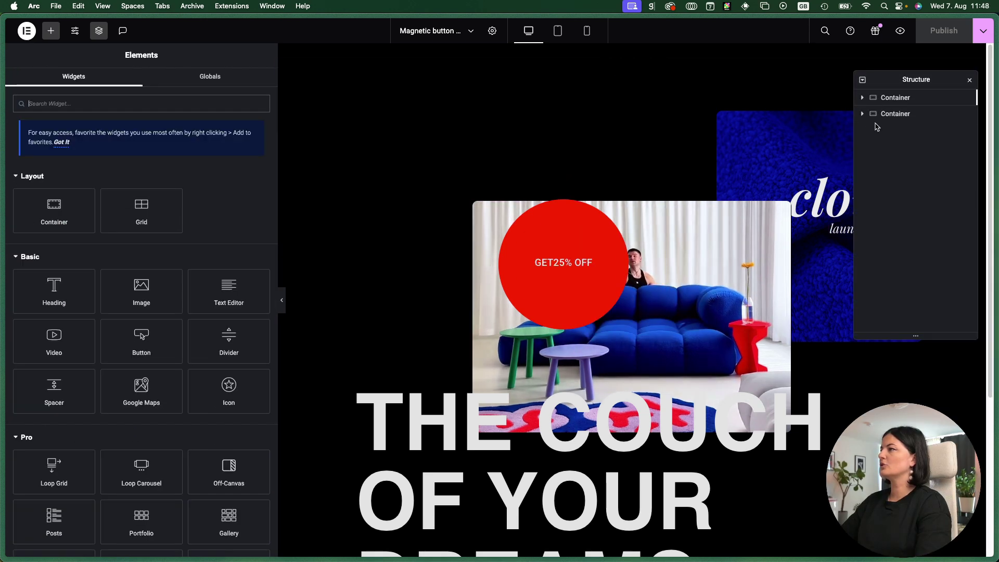
pyautogui.click(892, 97)
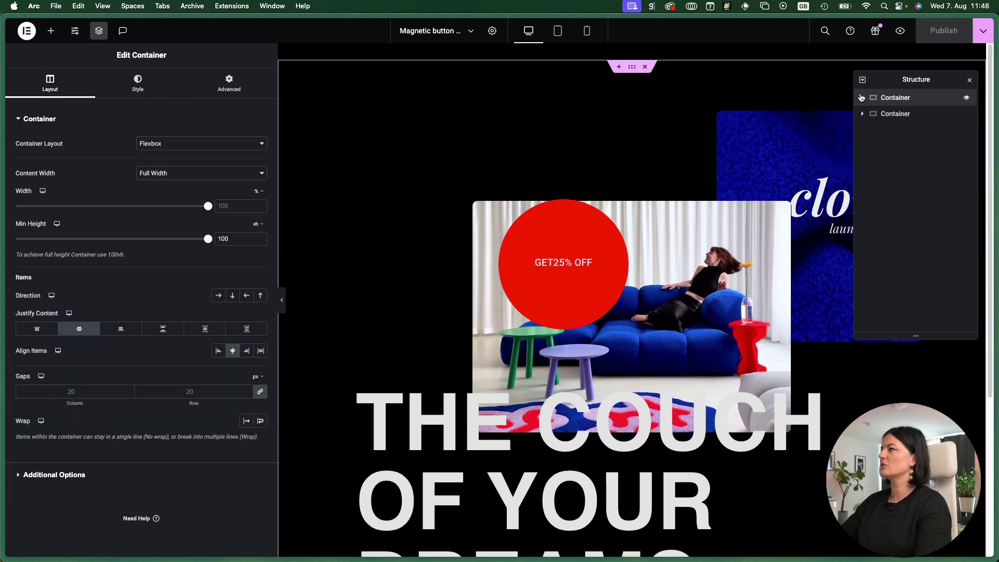
pyautogui.click(891, 129)
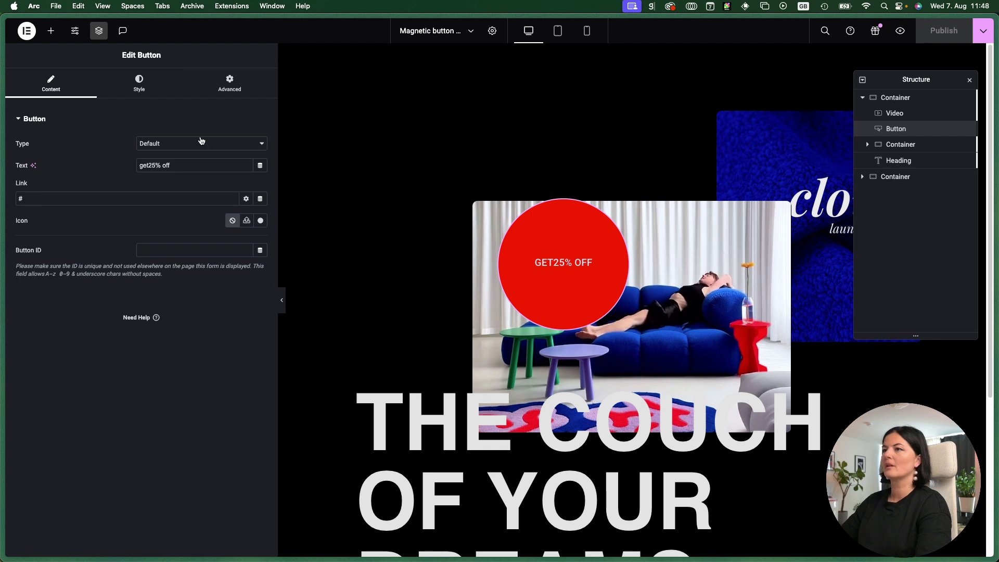
pyautogui.scroll(-2, 217, 409)
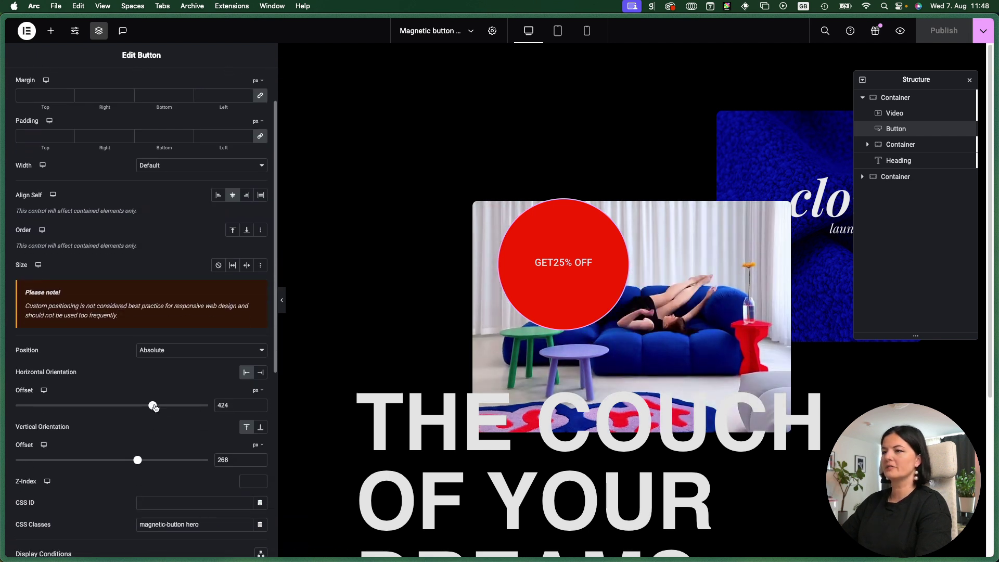
pyautogui.moveTo(143, 407); pyautogui.dragTo(144, 406)
pyautogui.moveTo(137, 462); pyautogui.dragTo(133, 461)
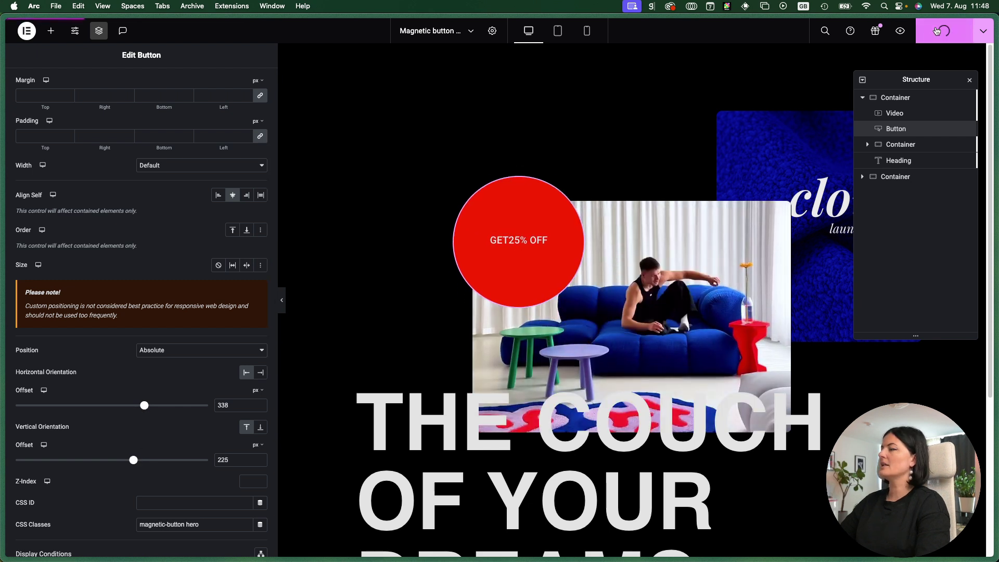
pyautogui.click(899, 31)
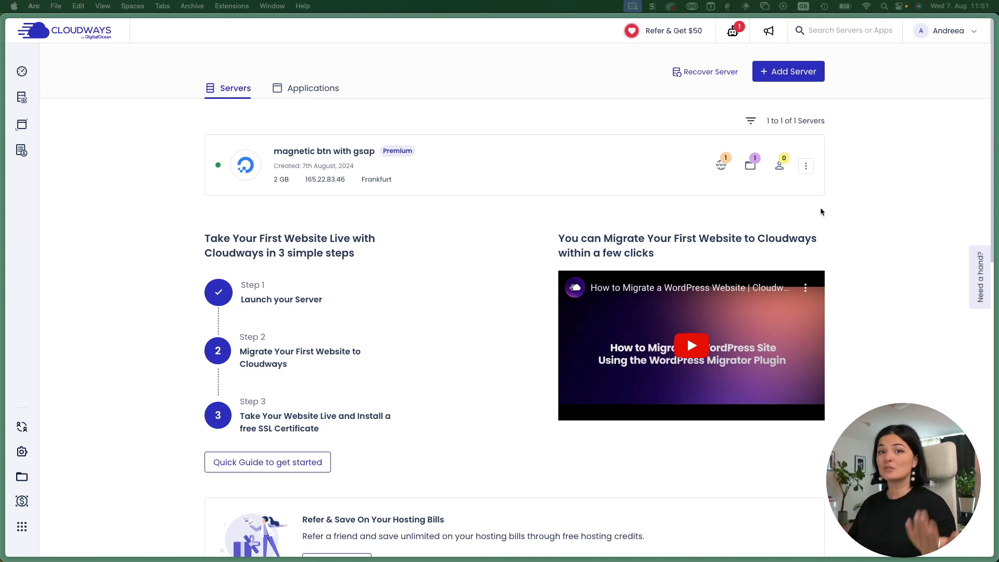
# Step: Switch to Cloudways and open the "magnetic btn with gsap" application installed on the server
pyautogui.click(722, 166)
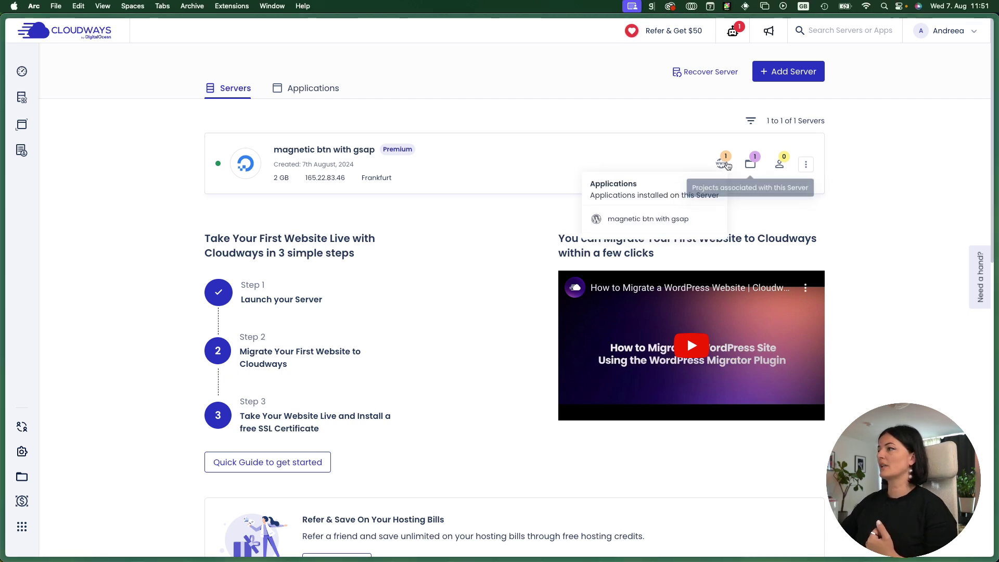
pyautogui.click(724, 166)
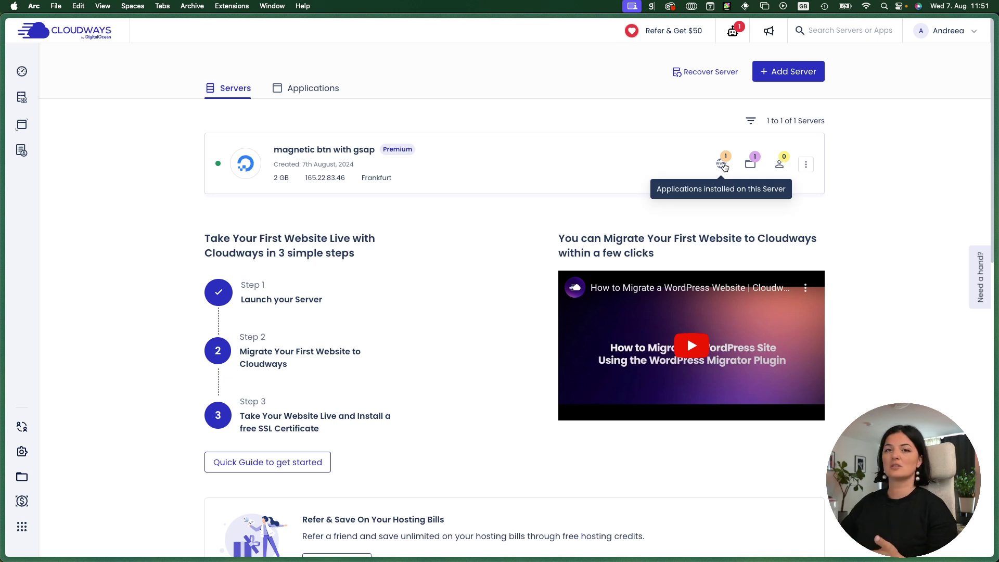
pyautogui.click(724, 166)
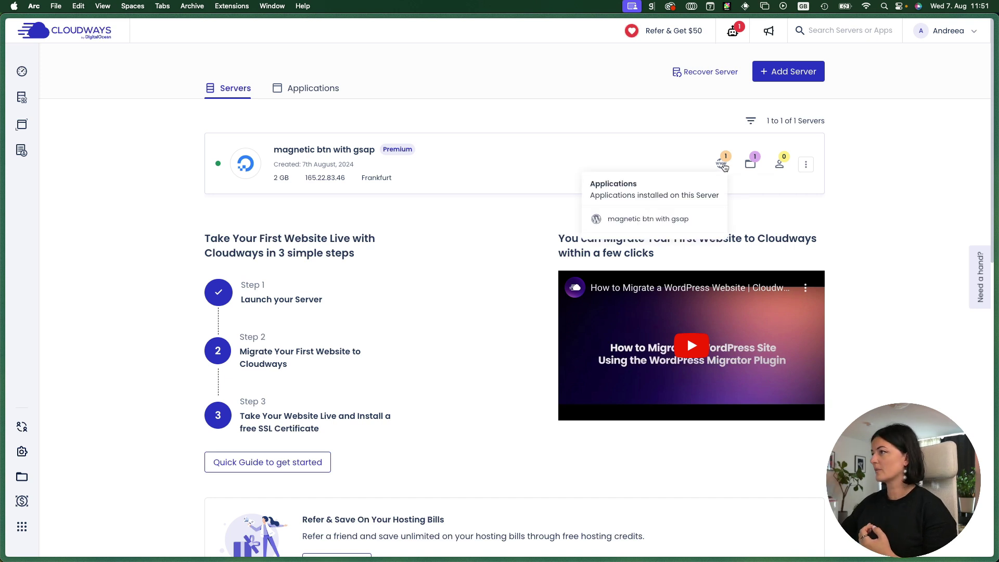
pyautogui.click(682, 221)
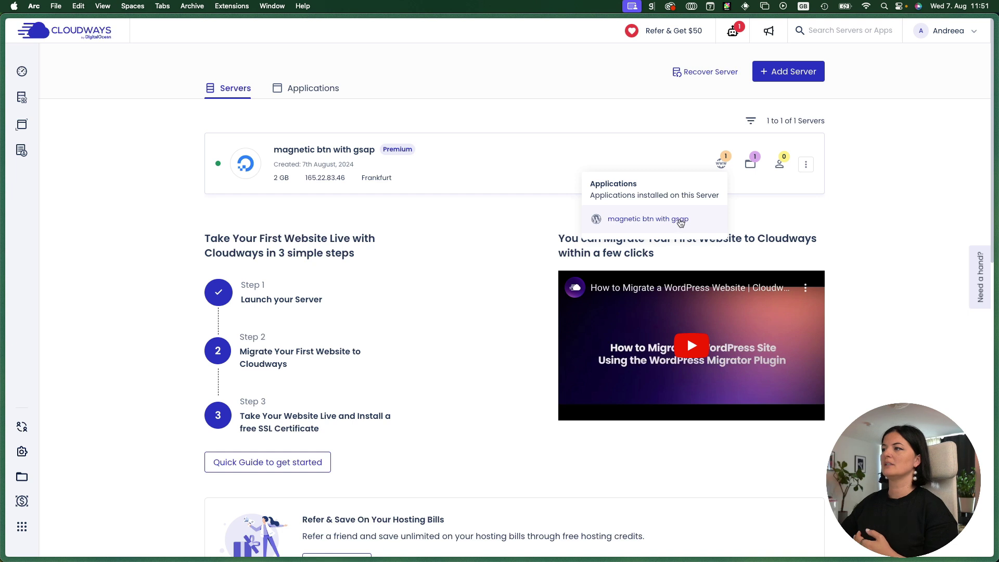
pyautogui.moveTo(2, 253)
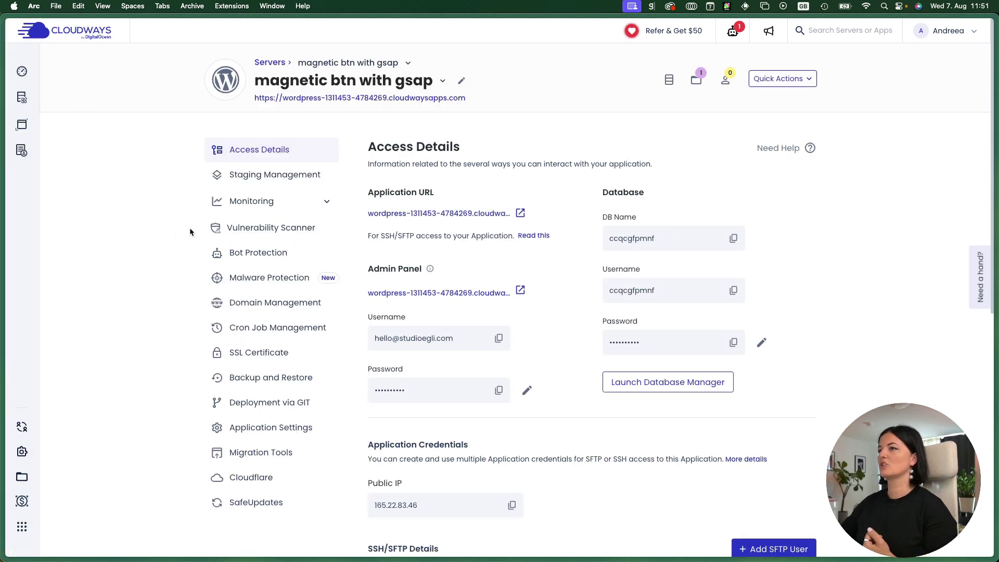
# Step: Launch a staging application for the site on the same server, "magnetic btn with gsap"
pyautogui.click(241, 182)
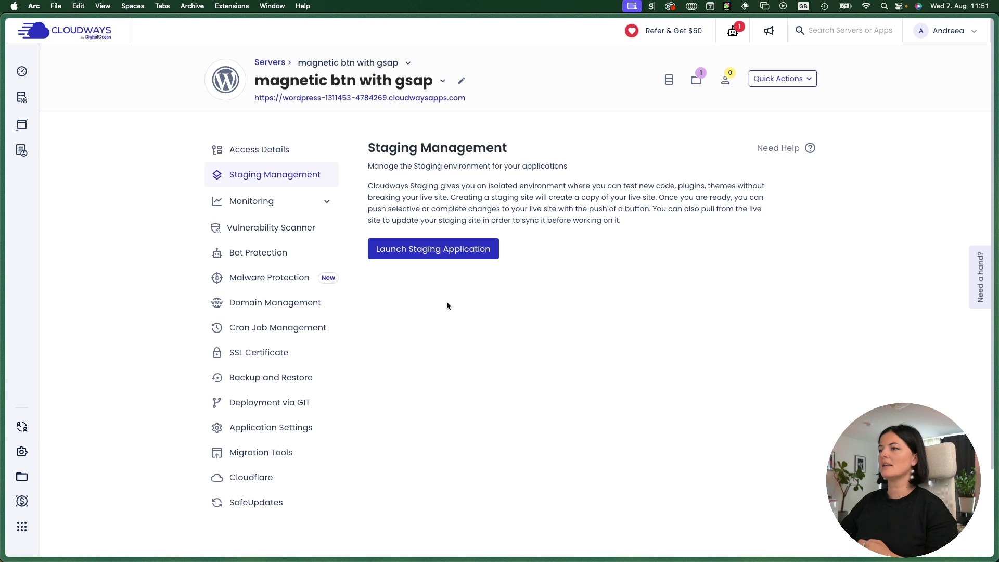
pyautogui.click(439, 251)
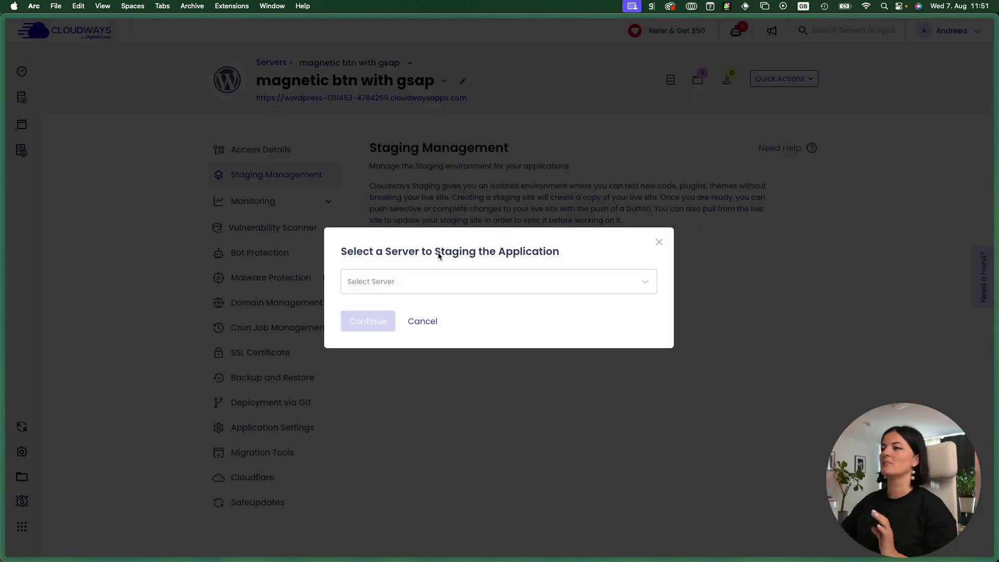
pyautogui.click(457, 281)
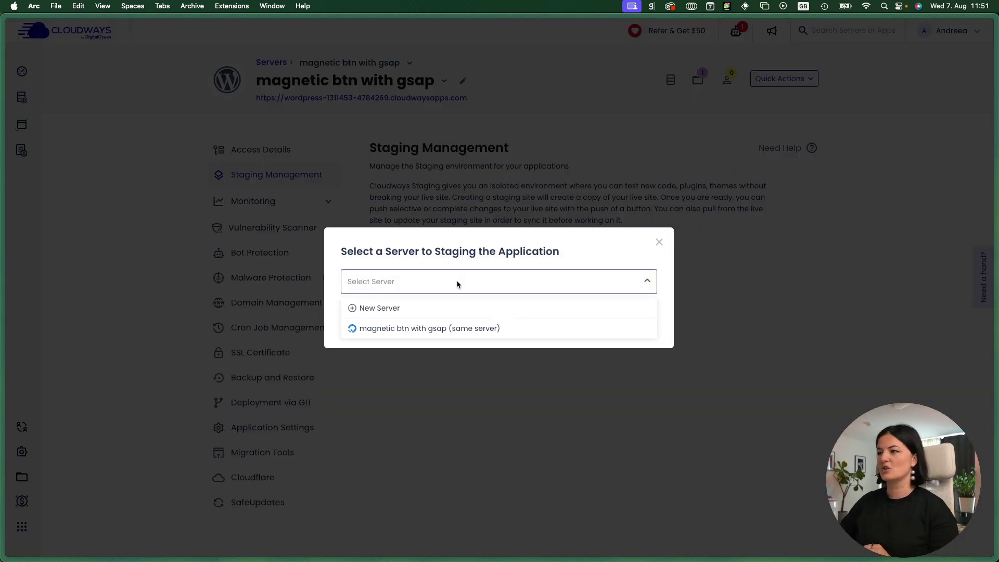
pyautogui.click(452, 330)
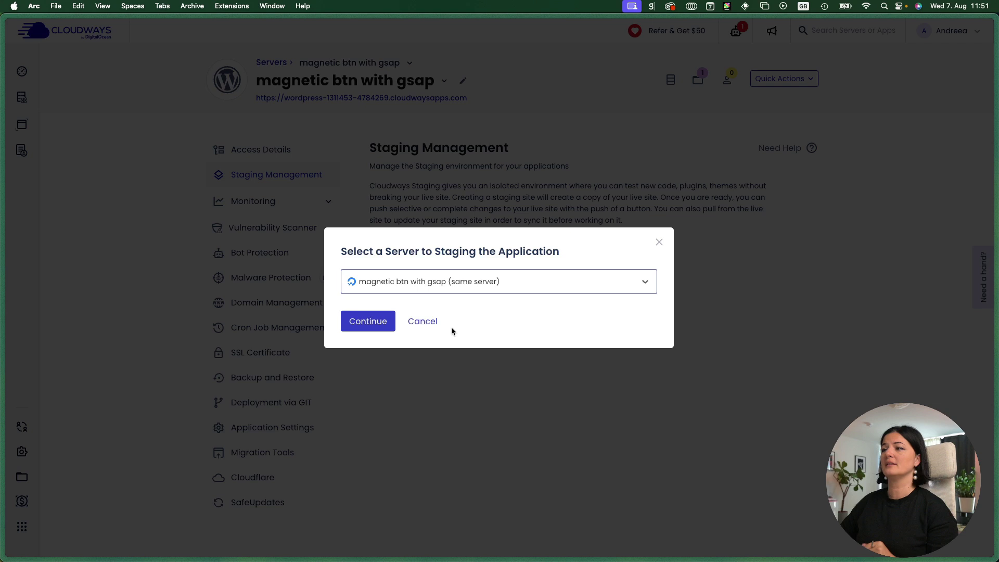
pyautogui.click(374, 327)
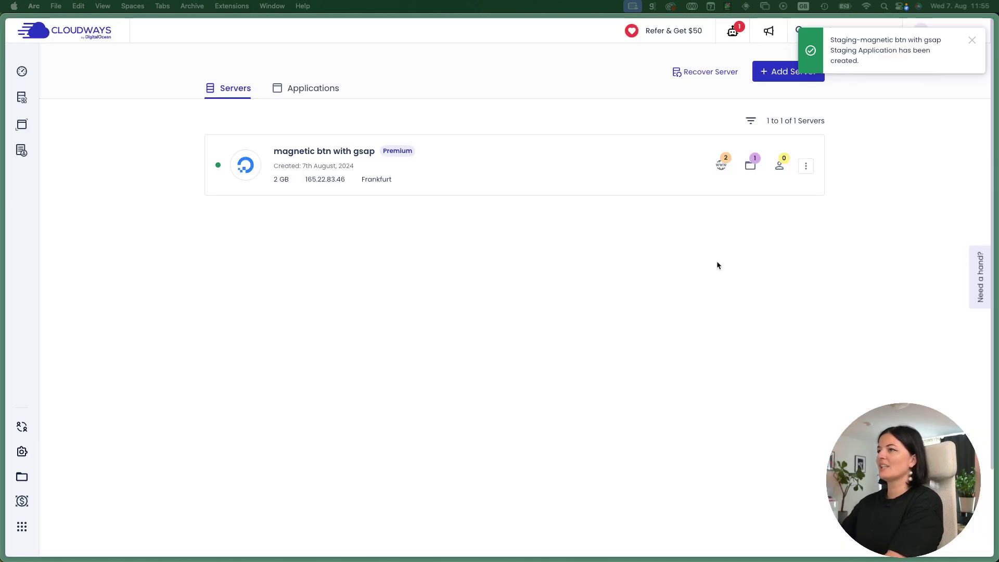
# Step: Open the "Staging-magnetic btn with gsap" application and take an on-demand backup of it
pyautogui.click(722, 164)
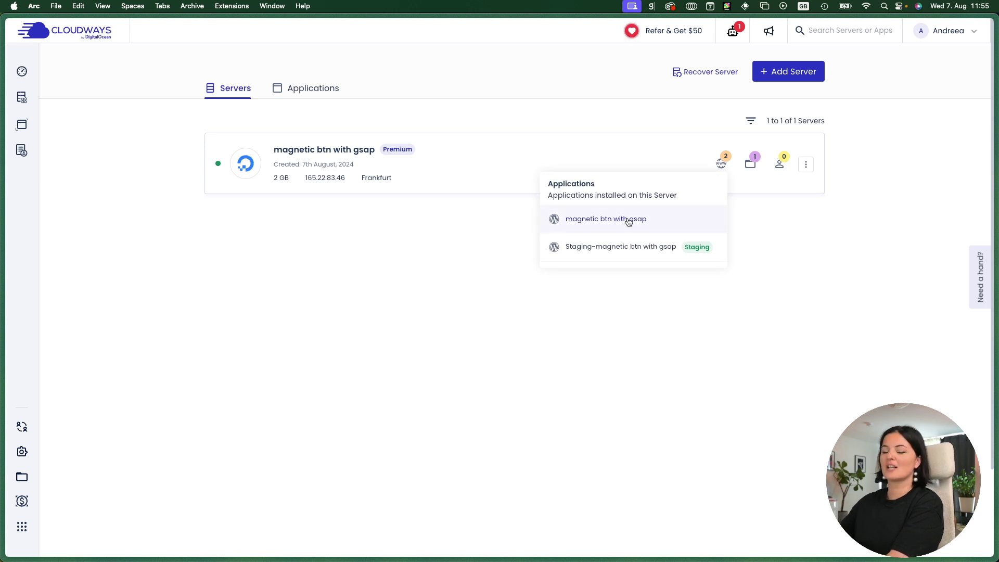
pyautogui.click(630, 248)
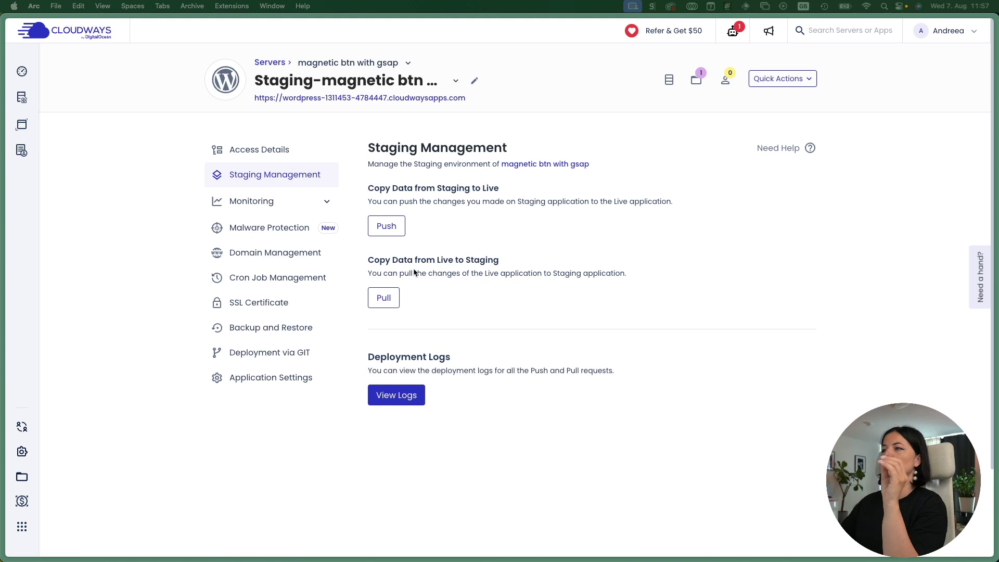
pyautogui.click(264, 334)
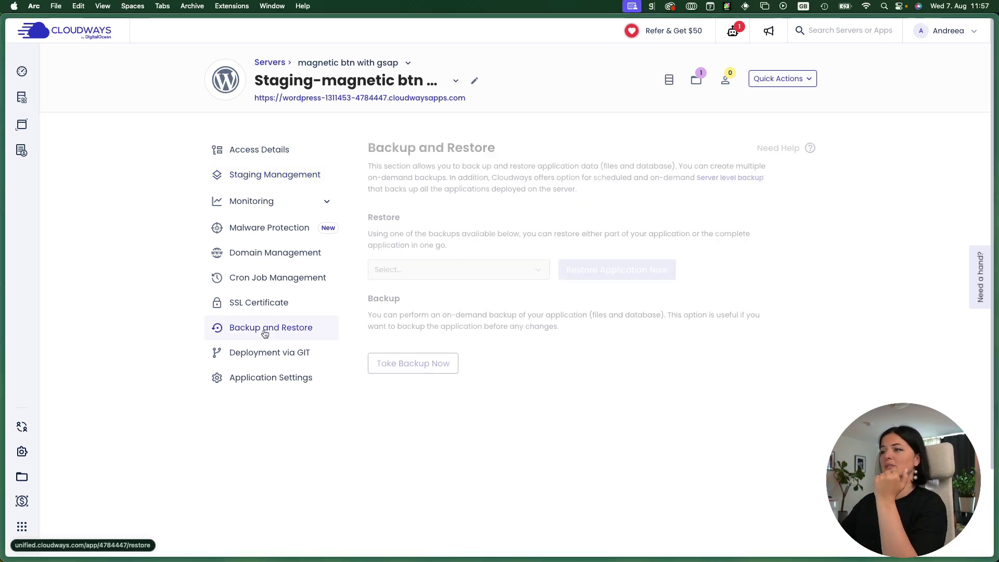
pyautogui.click(416, 363)
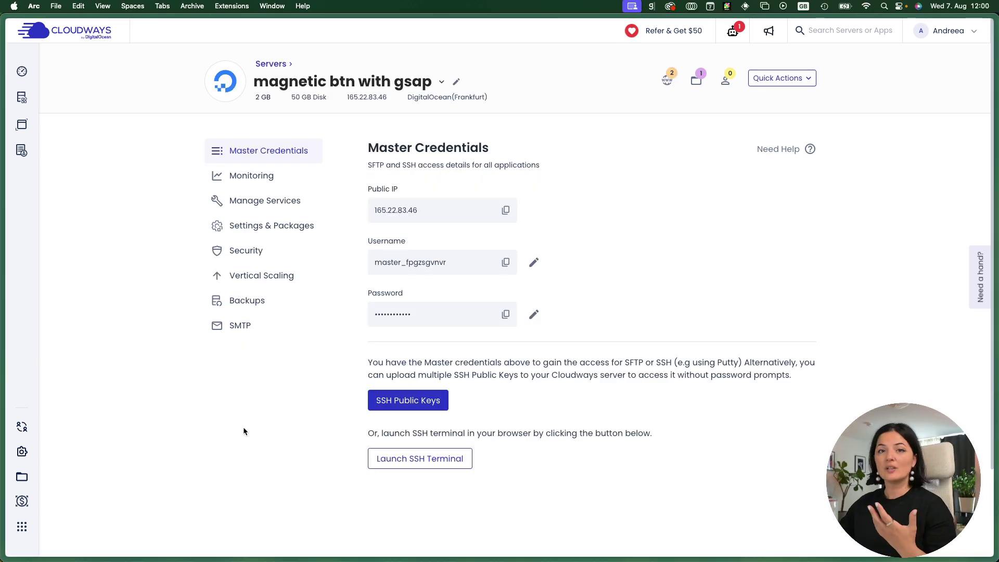
# Step: Review the backup frequency and backup retention options in the server's backup settings
pyautogui.click(259, 307)
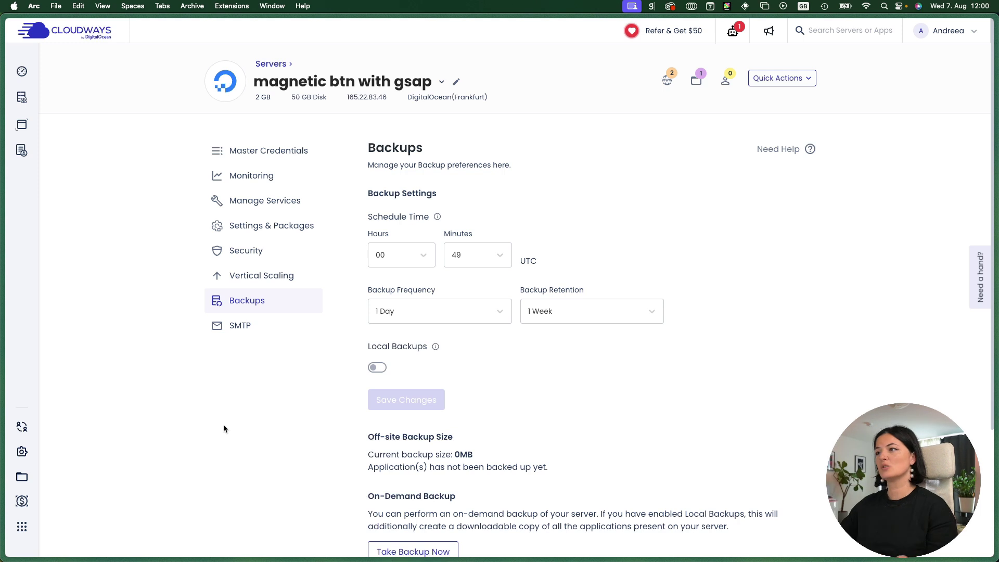
pyautogui.click(458, 318)
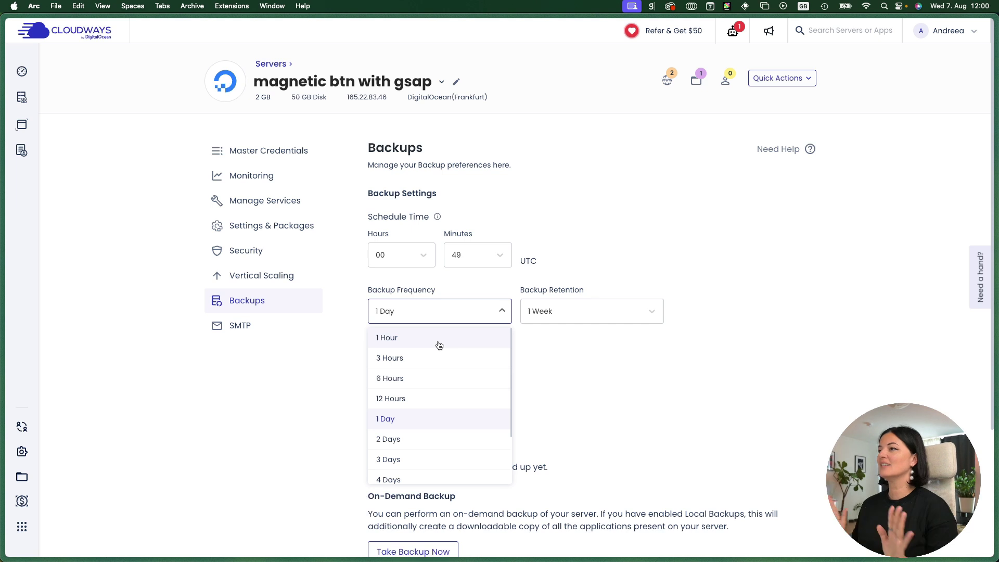
pyautogui.click(554, 317)
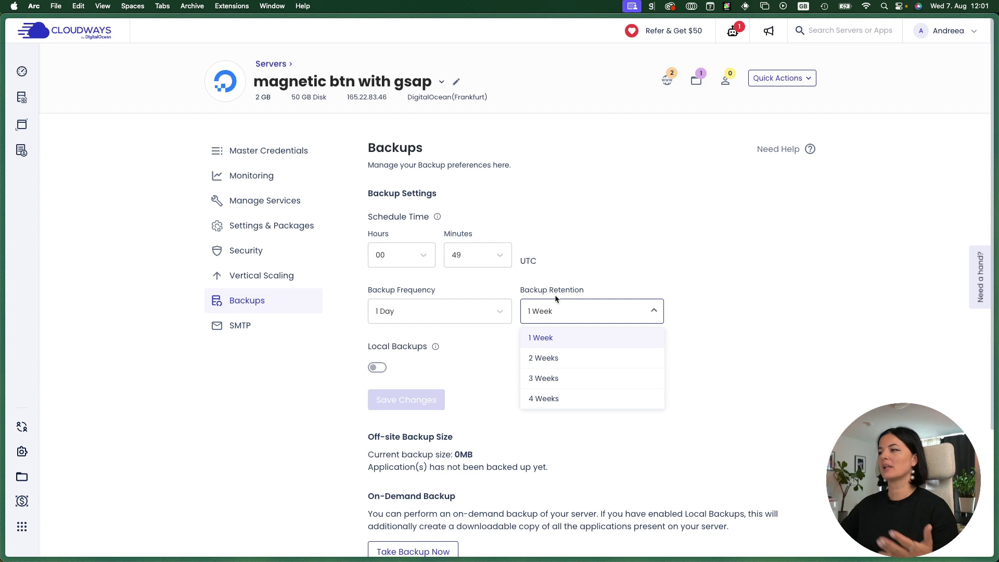
pyautogui.click(844, 424)
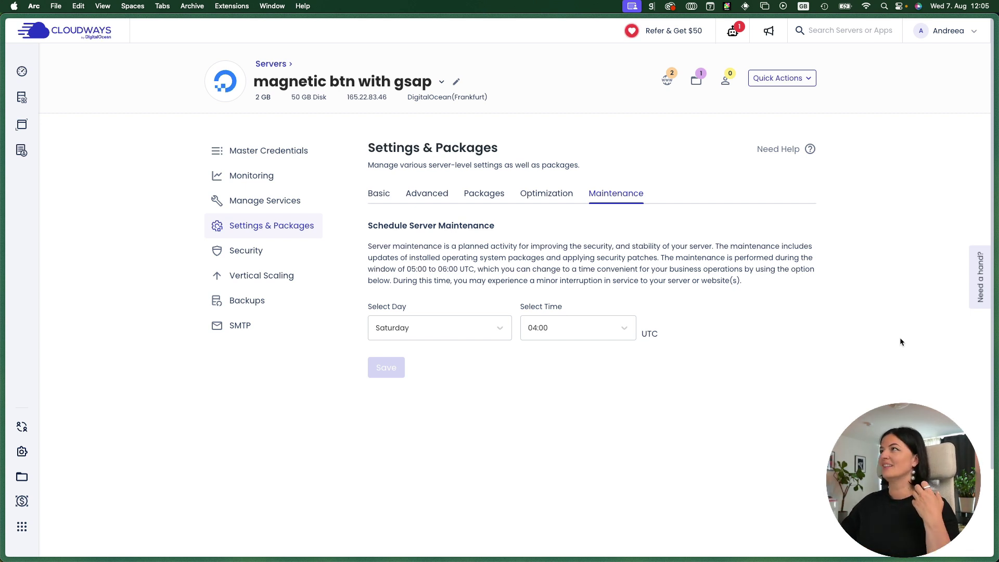
# Step: Look at the Cloudways help and support chat options for the server
pyautogui.click(974, 302)
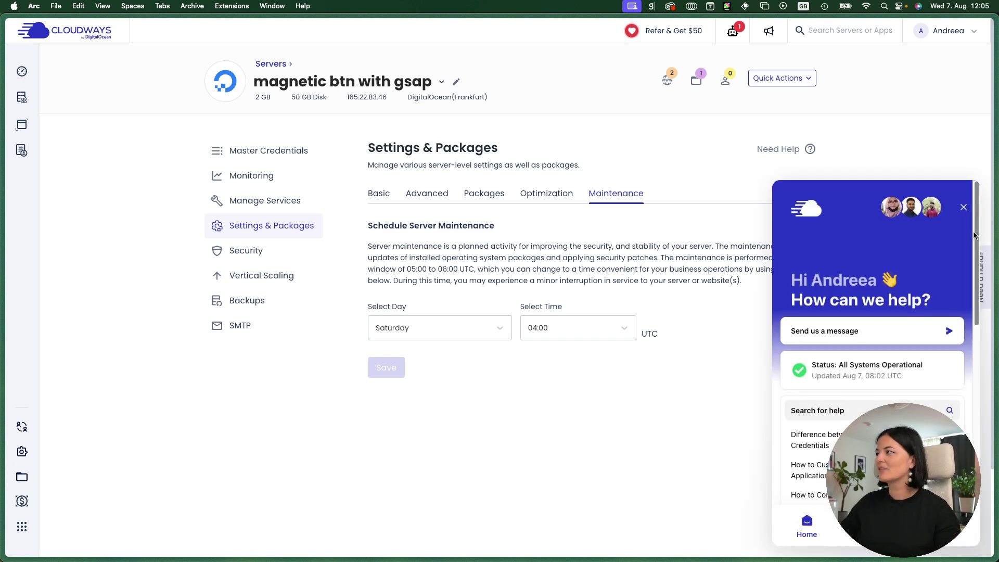
pyautogui.click(962, 209)
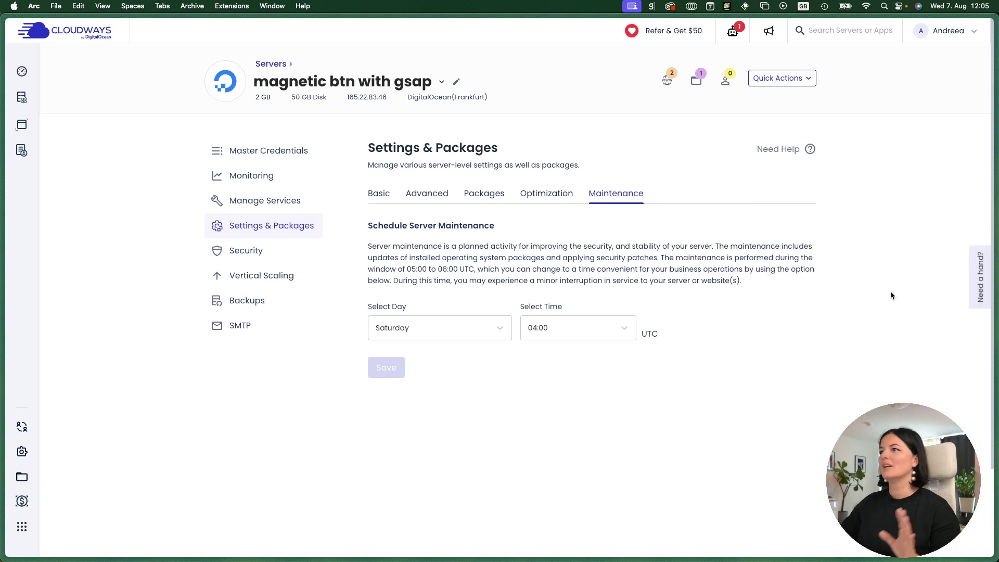
pyautogui.click(977, 290)
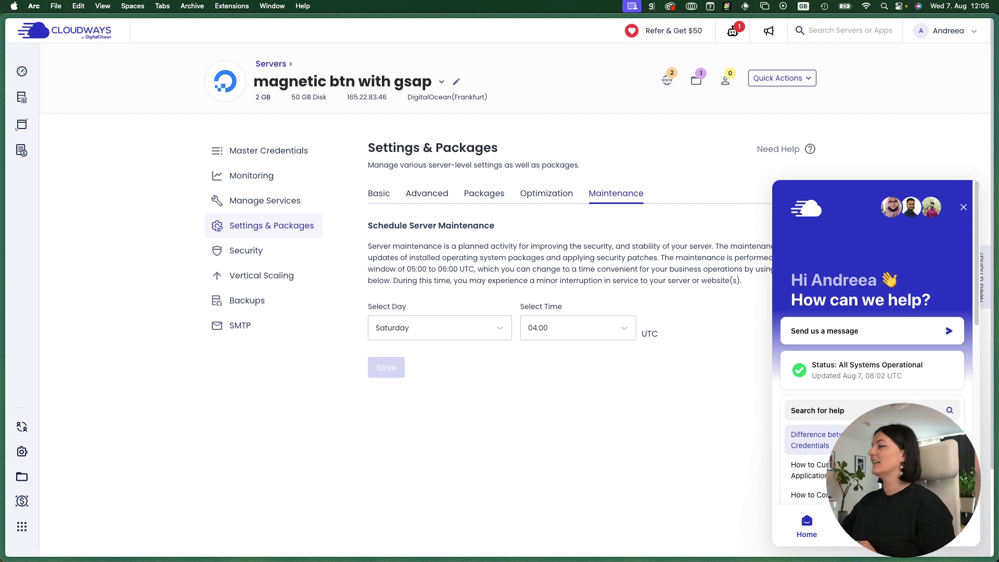
pyautogui.scroll(-5, 872, 312)
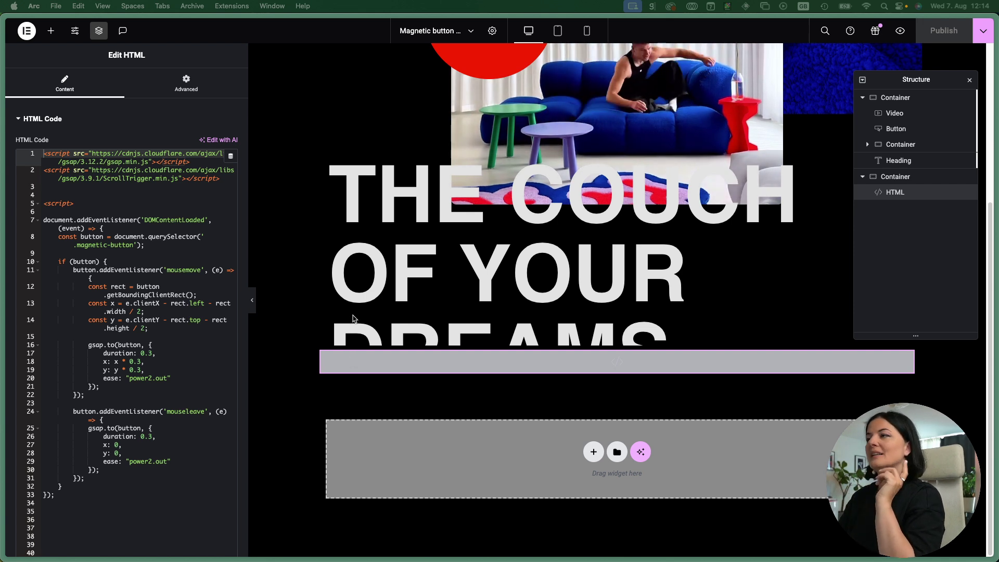
pyautogui.scroll(4, 312, 319)
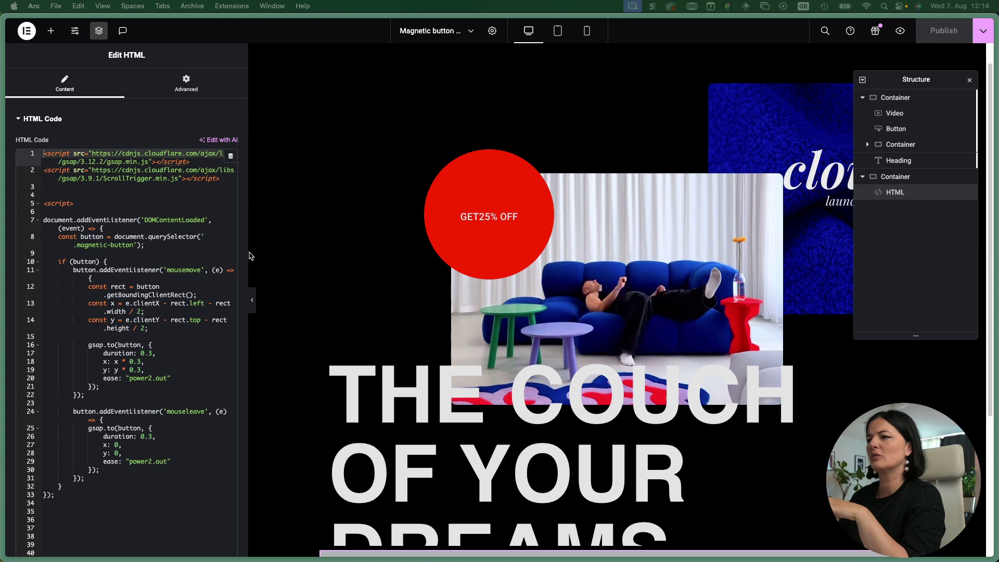
# Step: Widen the editing panel and examine the ".magnetic-button" selector in the HTML widget's script
pyautogui.moveTo(247, 256); pyautogui.dragTo(321, 256)
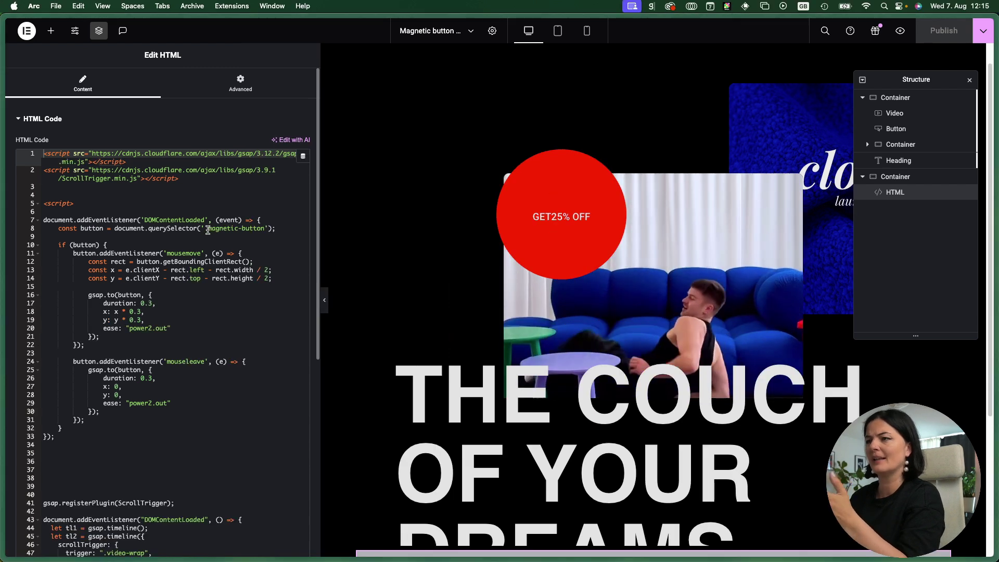
pyautogui.moveTo(209, 229); pyautogui.dragTo(265, 230)
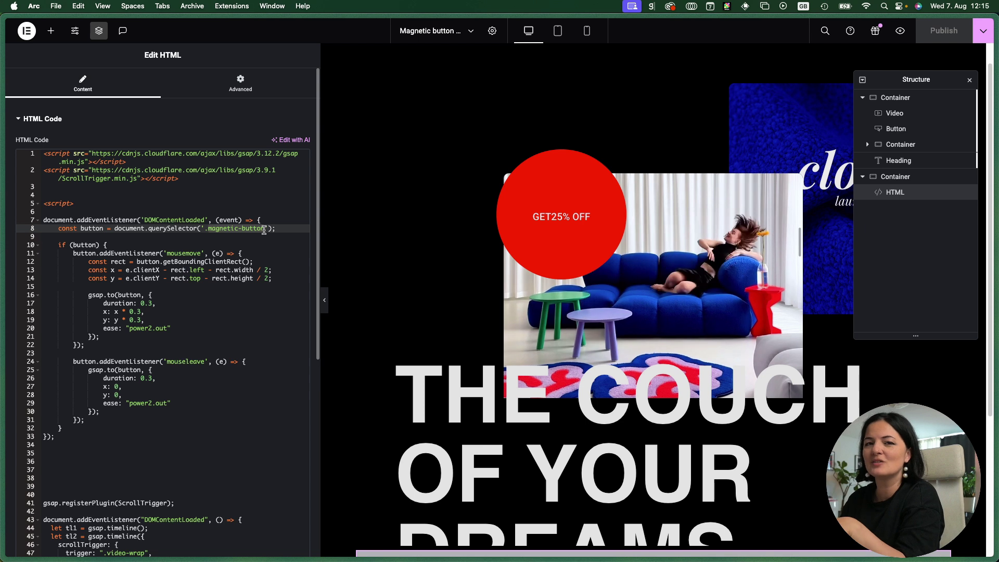
pyautogui.click(267, 236)
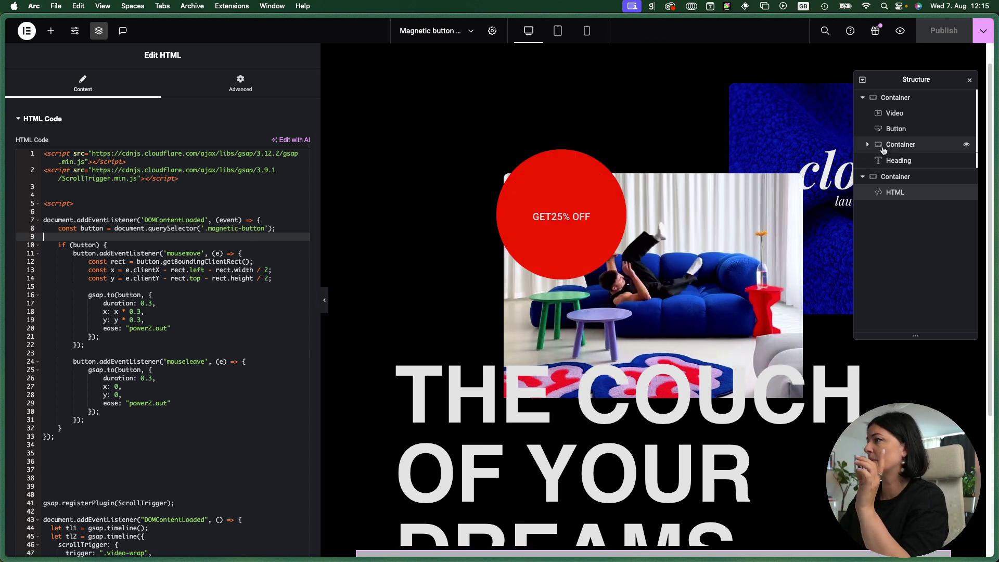
# Step: Review the CSS classes assigned to the hero's button widget and compare them with the HTML widget's script
pyautogui.click(890, 128)
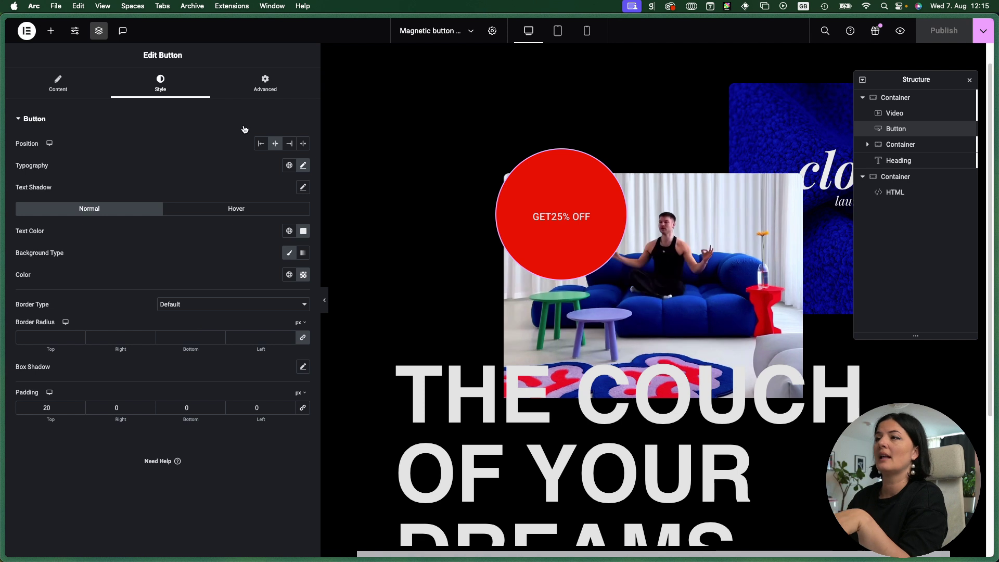
pyautogui.click(265, 83)
pyautogui.scroll(-5, 221, 477)
pyautogui.moveTo(205, 374); pyautogui.dragTo(157, 375)
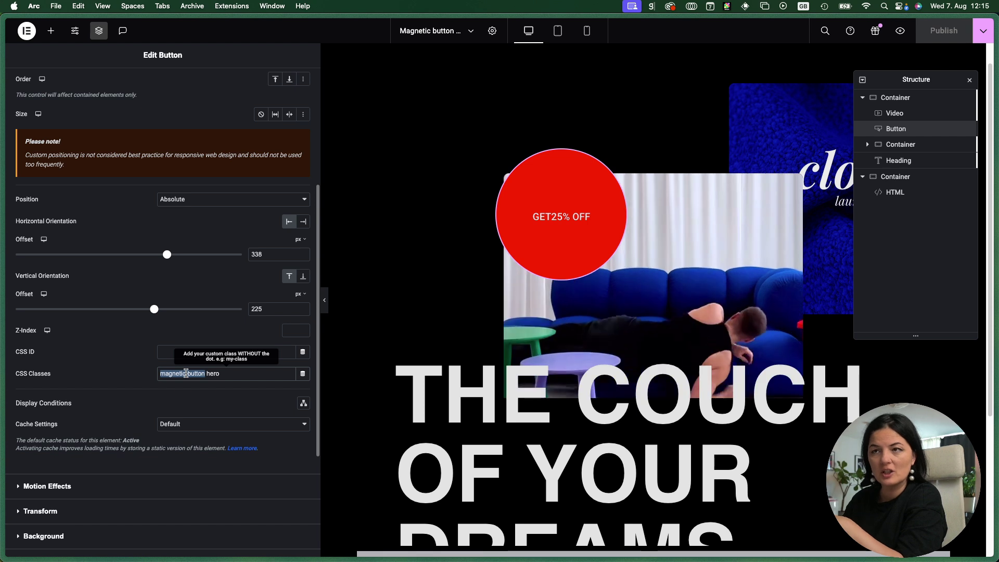
pyautogui.click(896, 192)
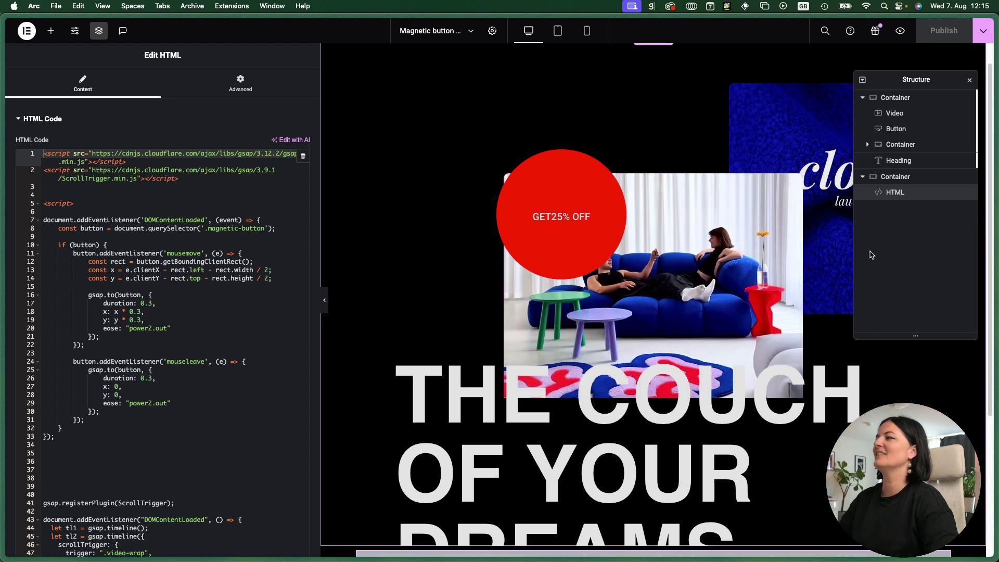
pyautogui.click(895, 128)
pyautogui.scroll(-10, 234, 312)
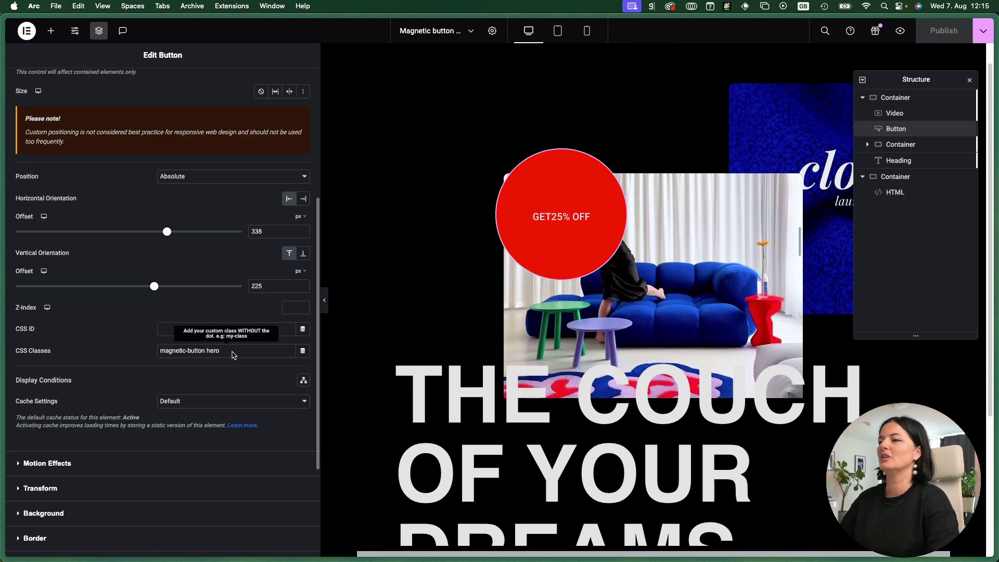
pyautogui.scroll(-1, 651, 260)
# Step: In the hero container's custom CSS, align the indentation of "outline: none;" in the .magnetic-button::after rule with its neighbouring lines, and publish the page
pyautogui.click(906, 99)
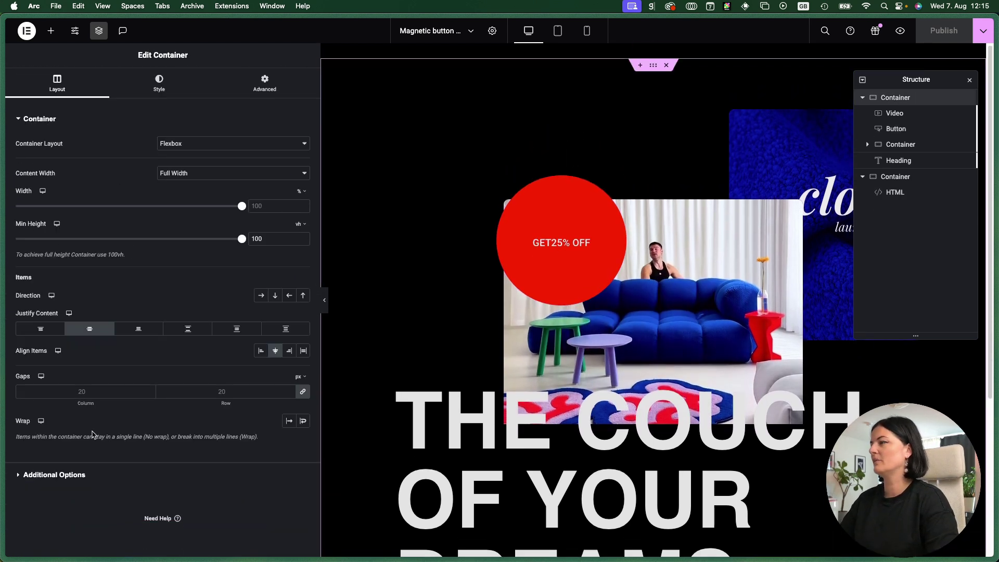
pyautogui.click(73, 476)
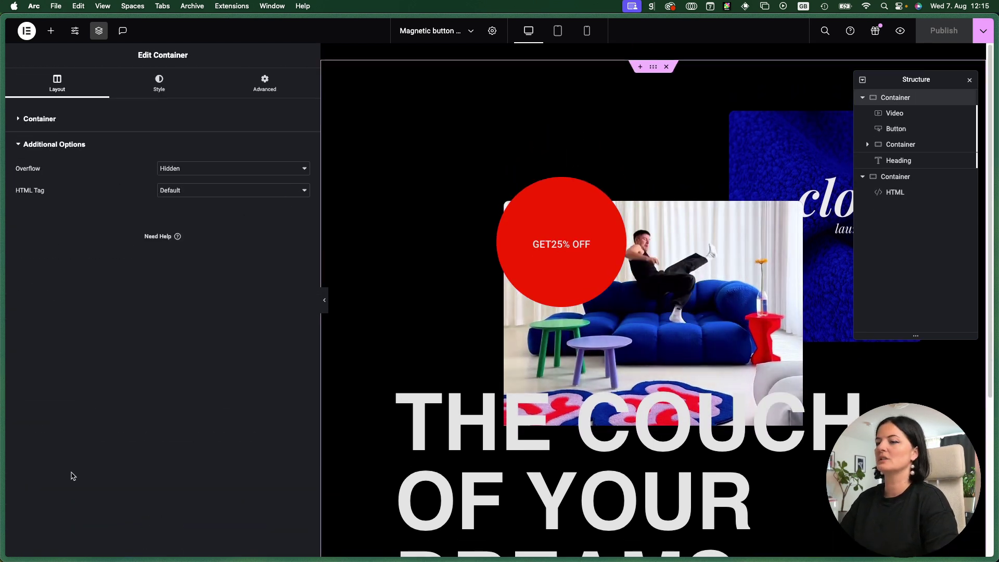
pyautogui.click(265, 82)
pyautogui.click(68, 483)
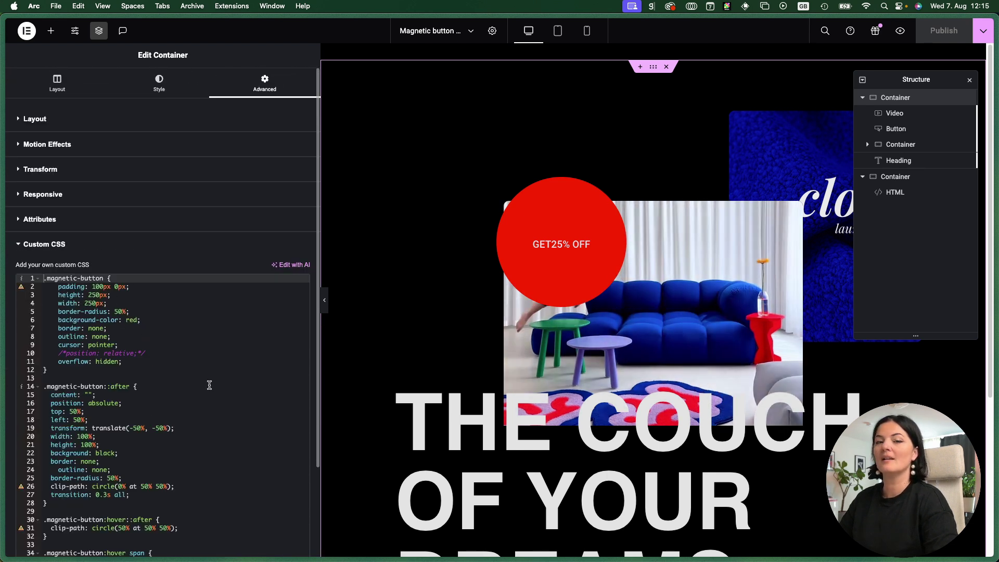
pyautogui.scroll(-5, 210, 385)
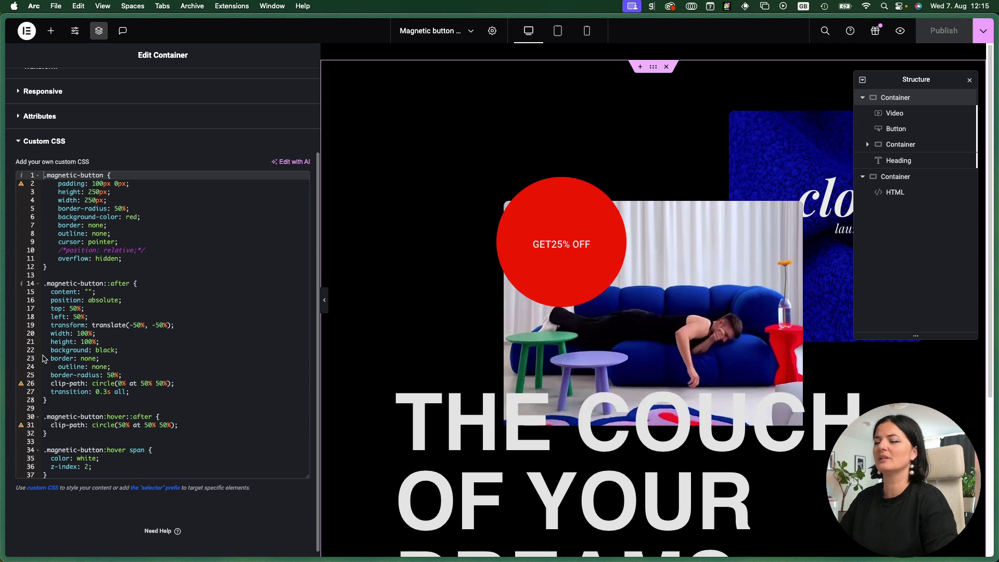
pyautogui.click(57, 366)
pyautogui.press('BackSpace')
pyautogui.press('BackSpace')
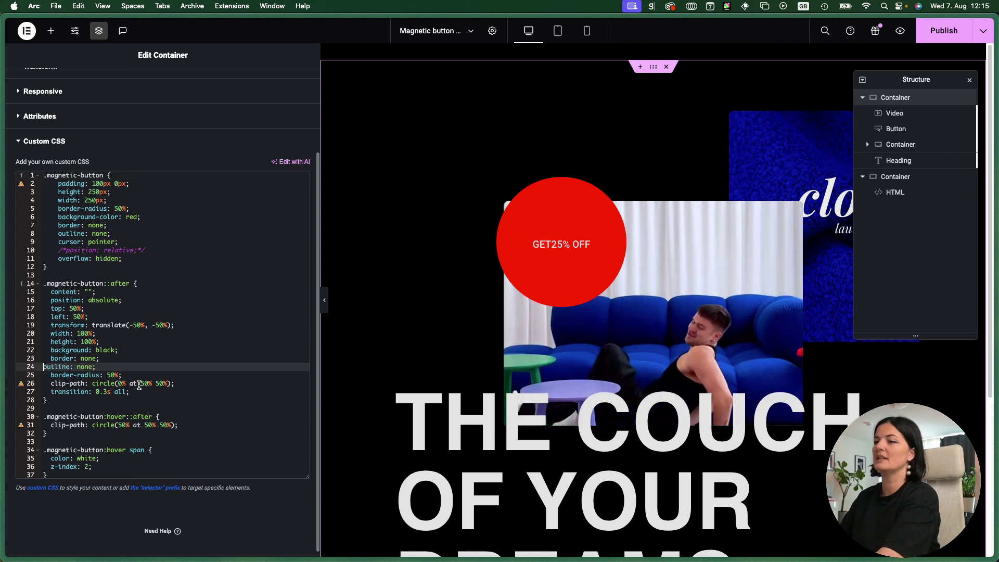
pyautogui.press('Tab')
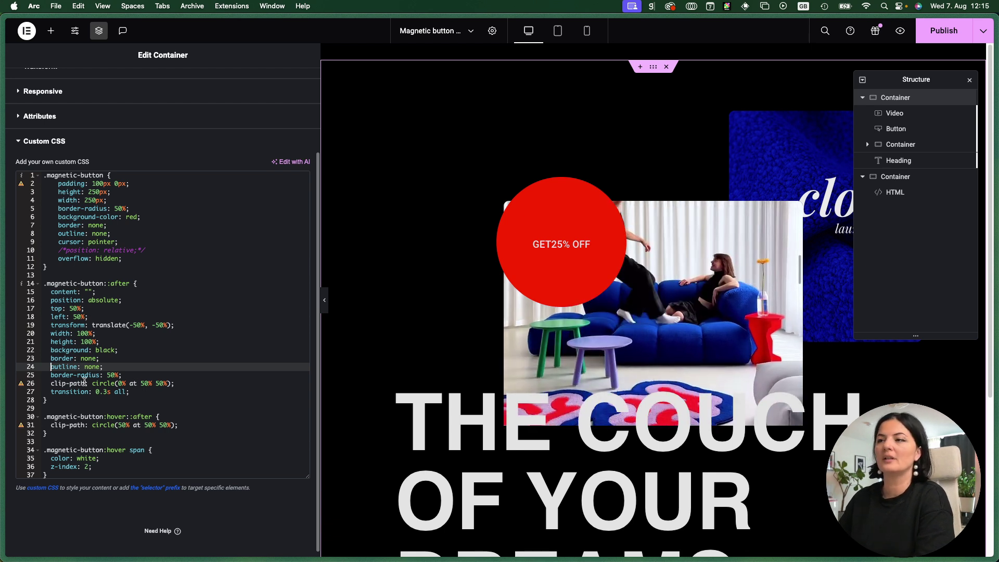
pyautogui.press('super+s')
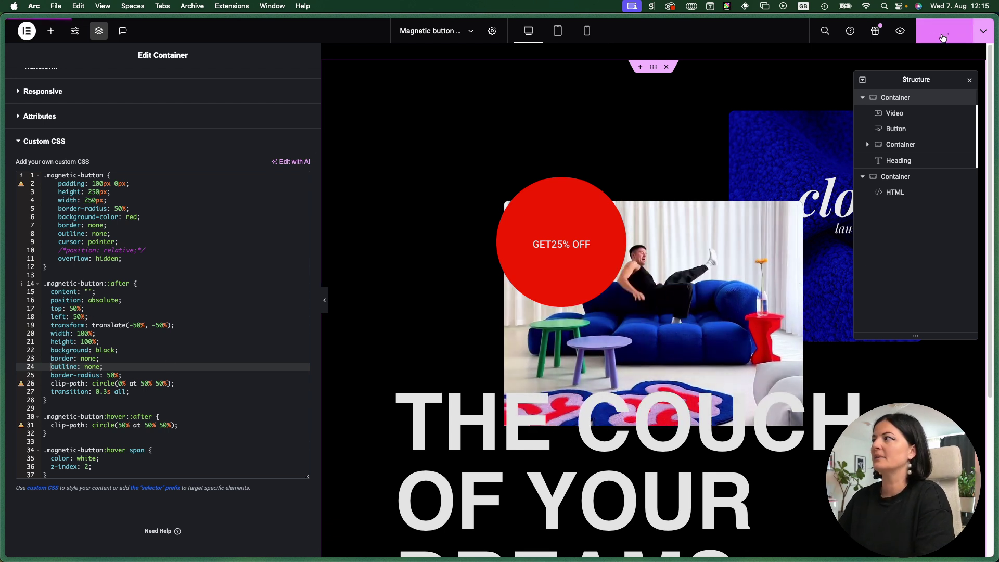